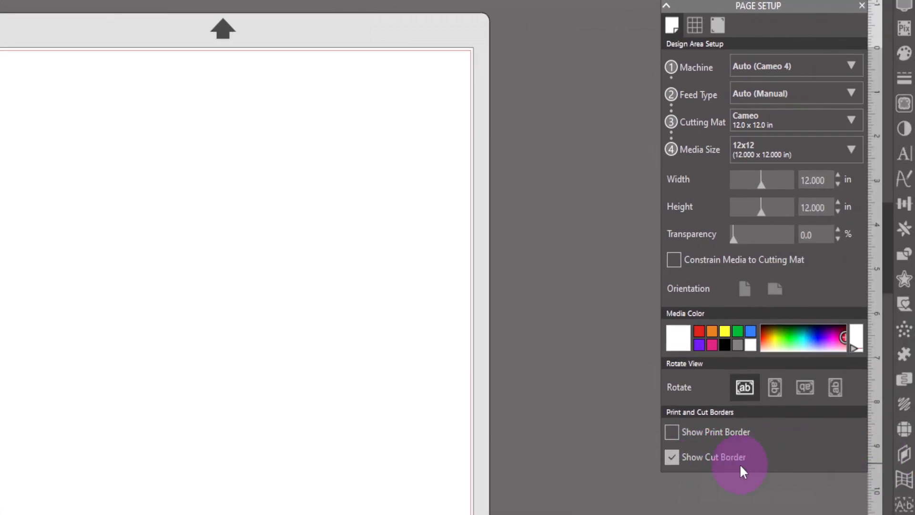
- Hide the cut border on the design page and show it again
{"action": "left_click", "coordinate": [670, 456]}
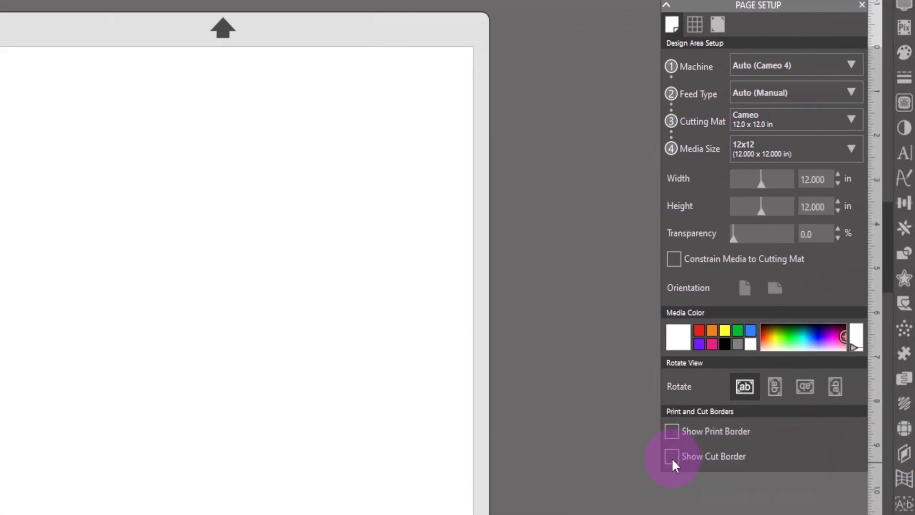
{"action": "left_click", "coordinate": [671, 458]}
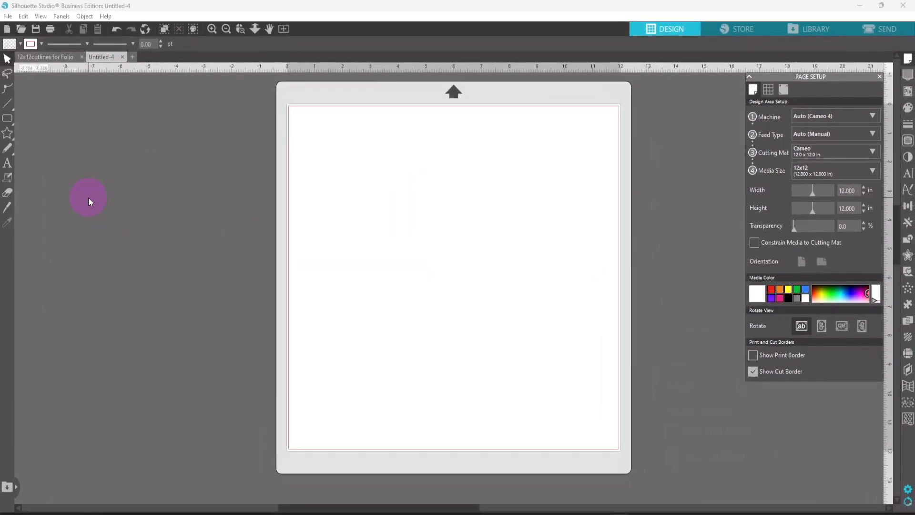
- Draw a rounded rectangle about 10.8 in wide and 9.7 in high on the page
{"action": "mouse_move", "coordinate": [7, 123]}
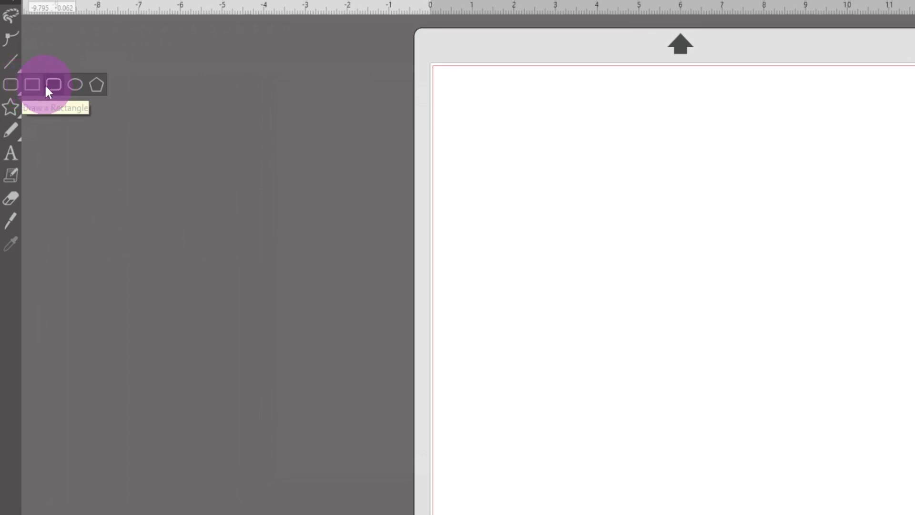
{"action": "left_click", "coordinate": [50, 83]}
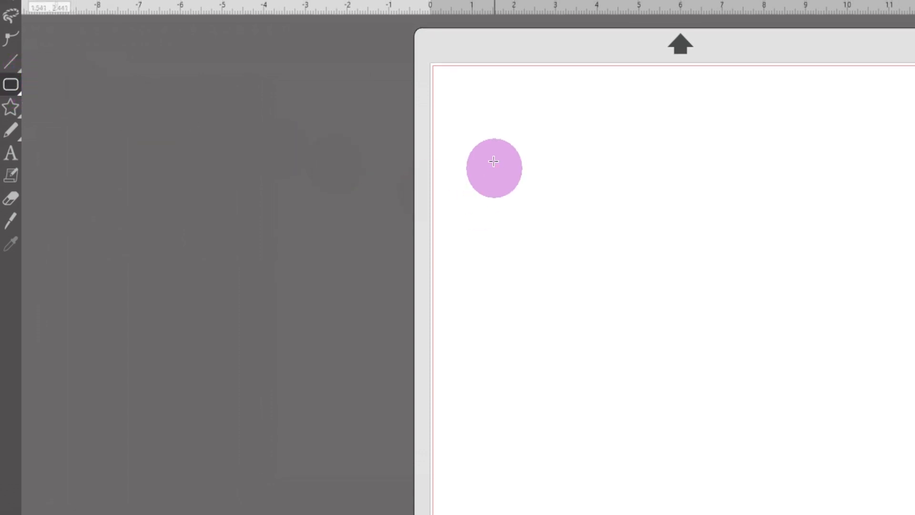
{"action": "left_click_drag", "start_coordinate": [453, 102], "coordinate": [880, 513]}
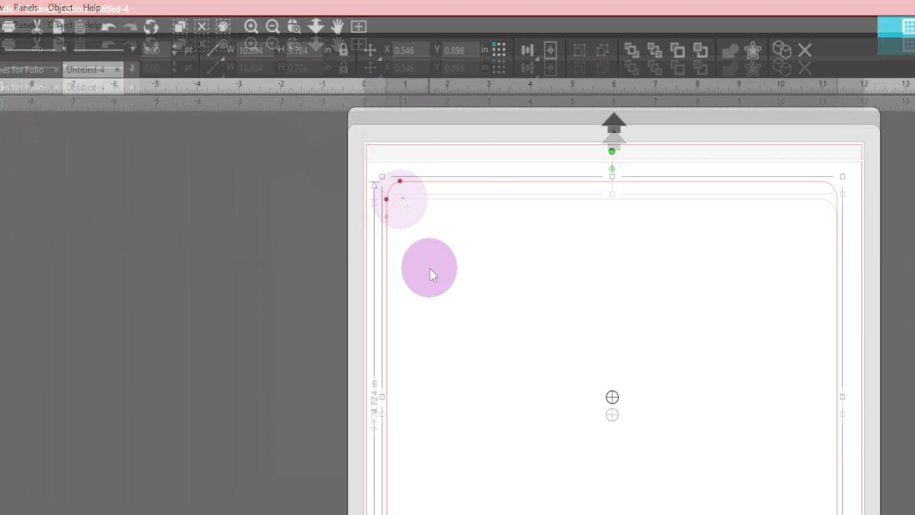
{"action": "left_click", "coordinate": [430, 269]}
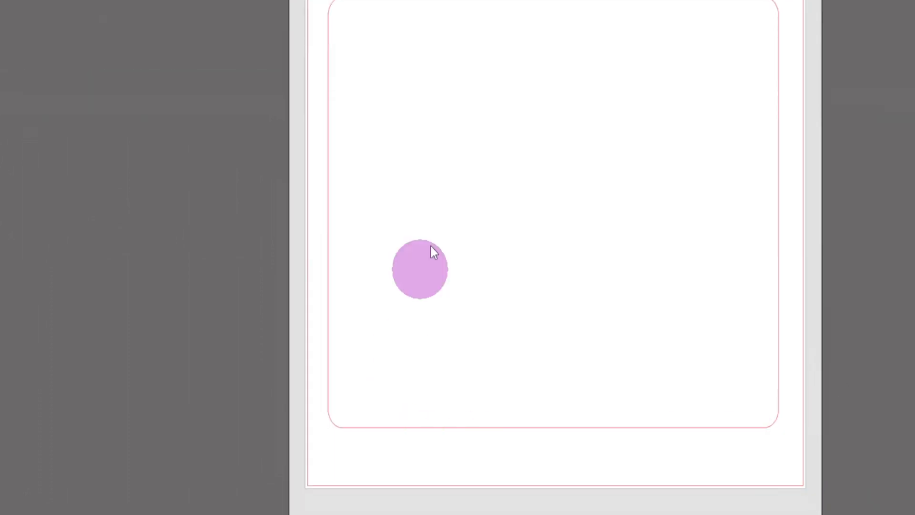
- With proportions unlocked, resize the rounded rectangle to 11.85 in wide by 11.85 in high and center it on the page
{"action": "left_click", "coordinate": [445, 77]}
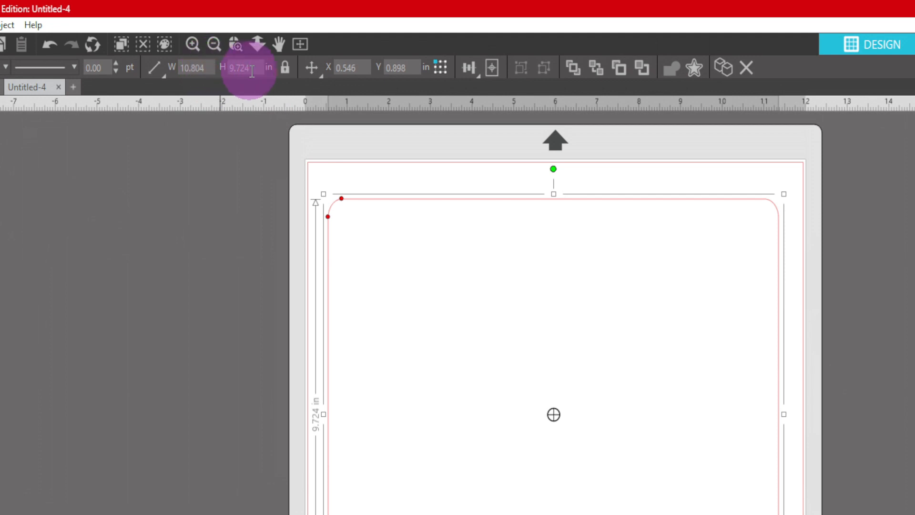
{"action": "left_click", "coordinate": [285, 68]}
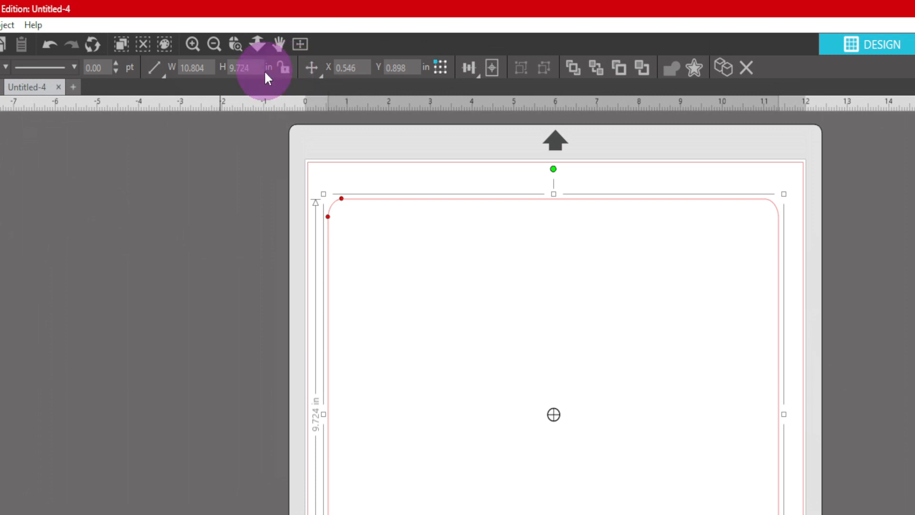
{"action": "left_click_drag", "start_coordinate": [210, 70], "coordinate": [140, 75]}
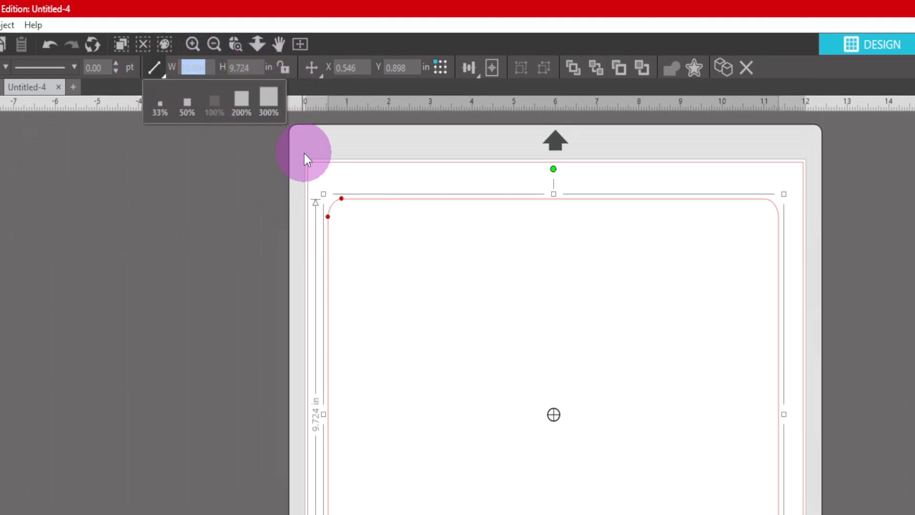
{"action": "type", "text": "11"}
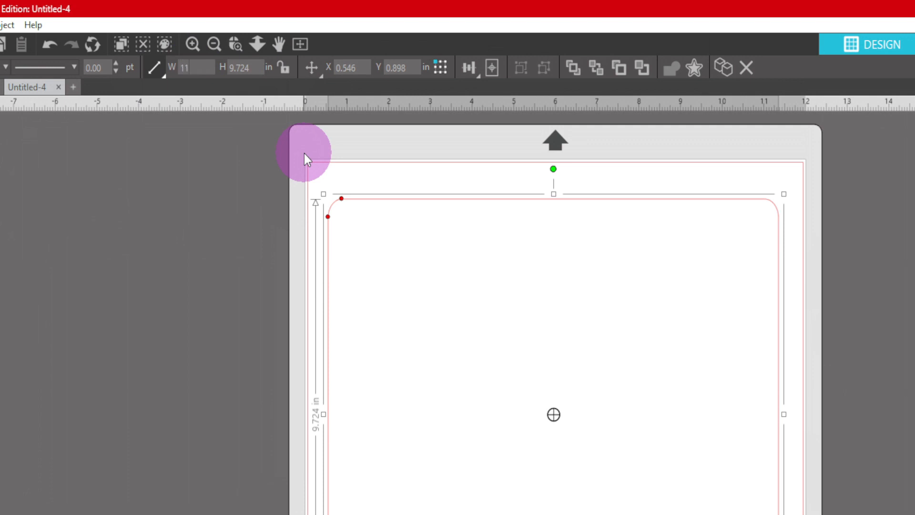
{"action": "type", "text": ".85"}
{"action": "key", "text": "Tab"}
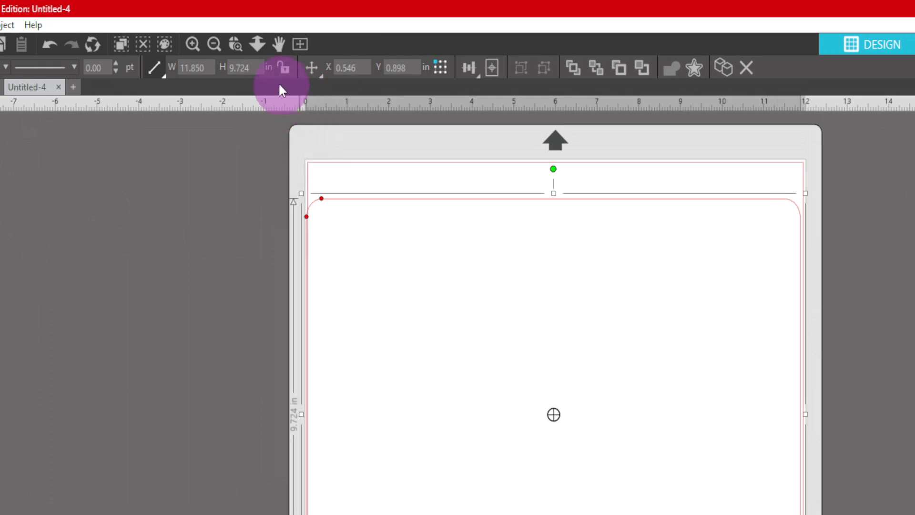
{"action": "left_click", "coordinate": [236, 68]}
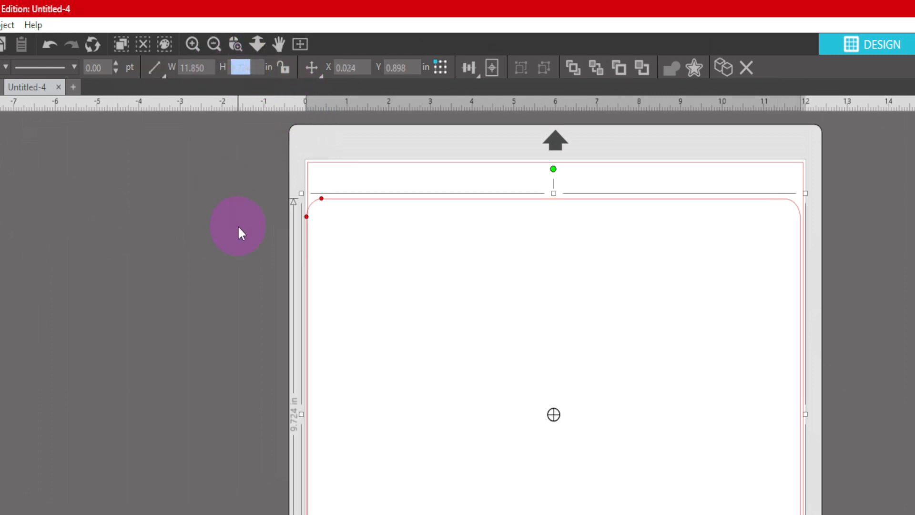
{"action": "type", "text": "11.850"}
{"action": "key", "text": "Return"}
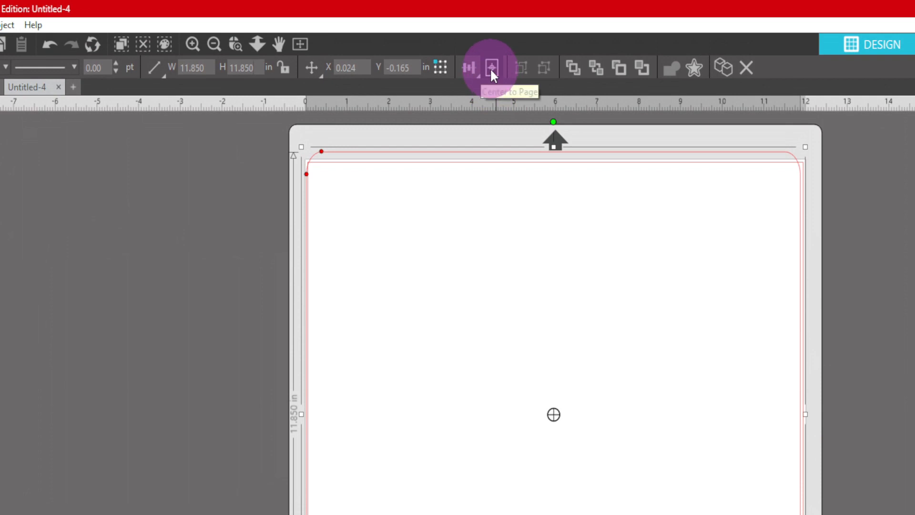
{"action": "left_click", "coordinate": [490, 71]}
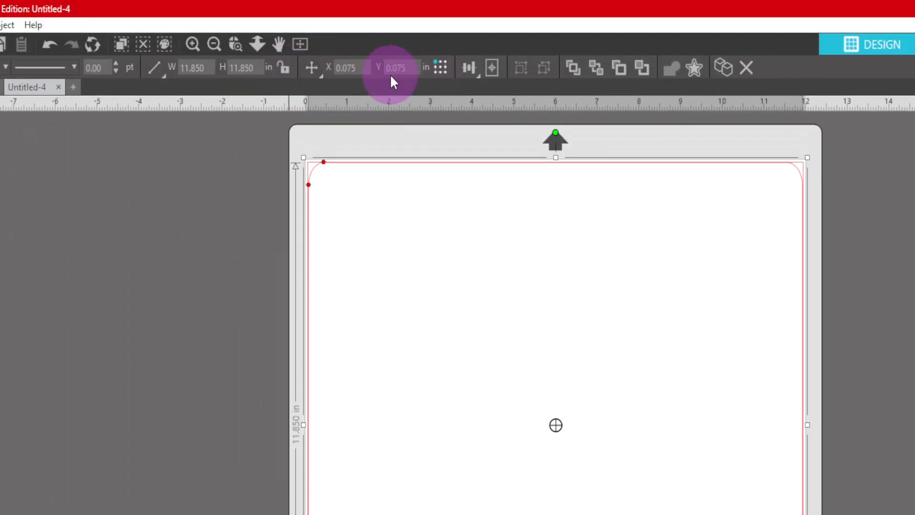
{"action": "left_click", "coordinate": [450, 235]}
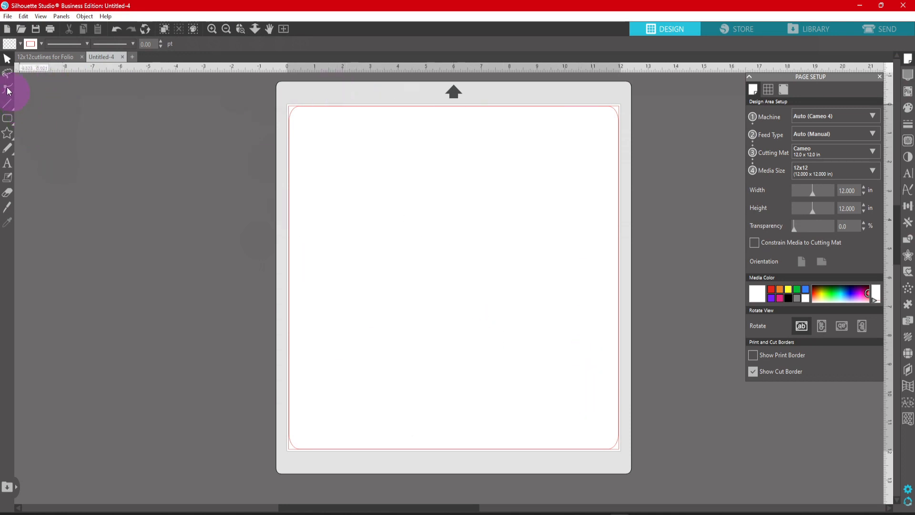
- Draw a straight vertical line inside the upper part of the rounded rectangle and set its height to 8.5 in
{"action": "mouse_move", "coordinate": [9, 104]}
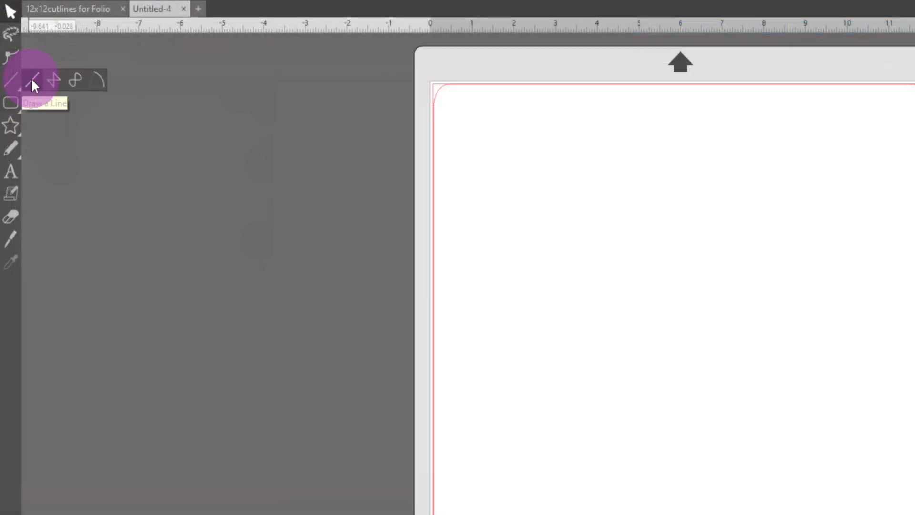
{"action": "left_click", "coordinate": [32, 85]}
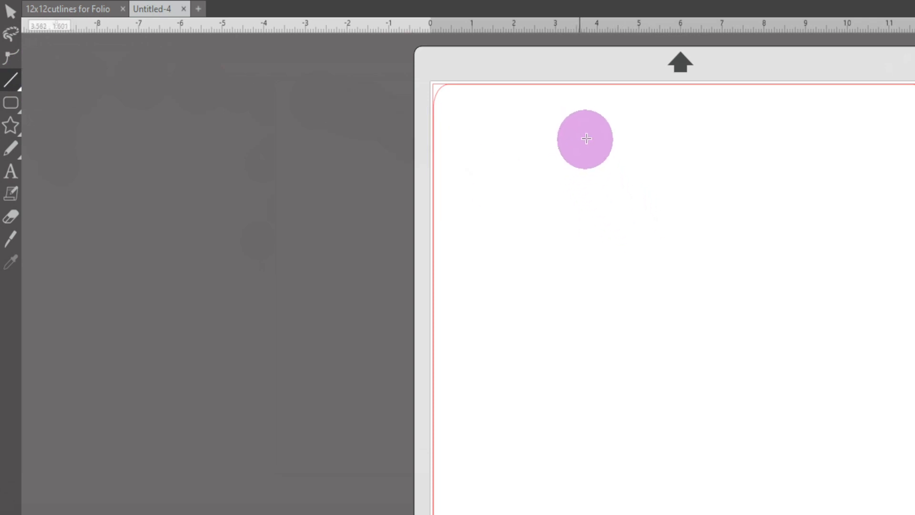
{"action": "left_click", "coordinate": [582, 98]}
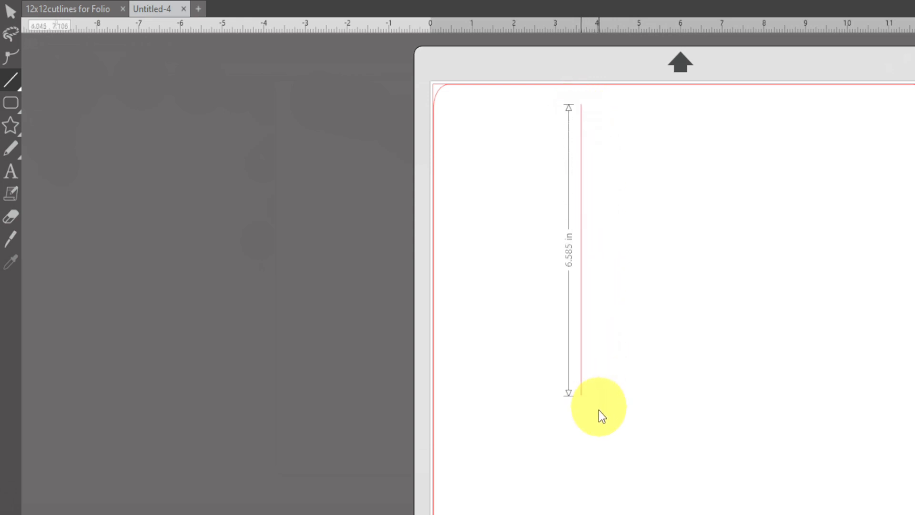
{"action": "left_click", "coordinate": [597, 442]}
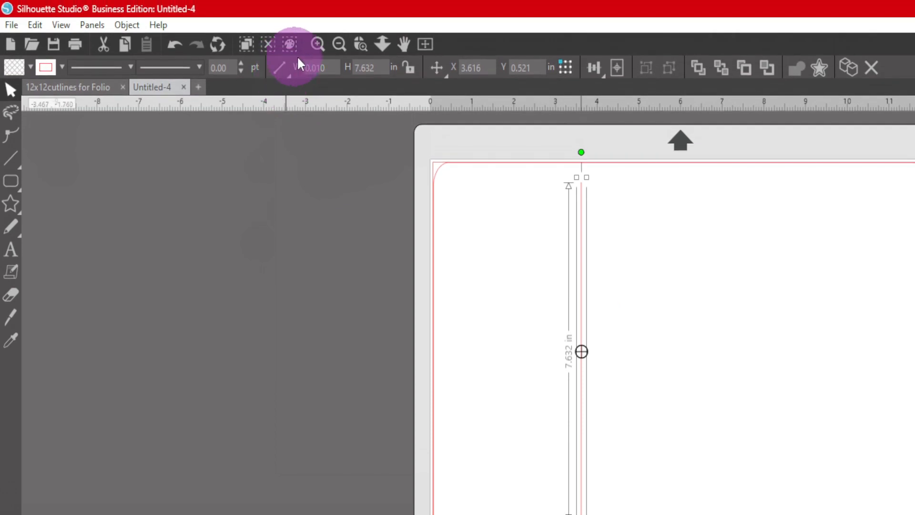
{"action": "left_click", "coordinate": [380, 67]}
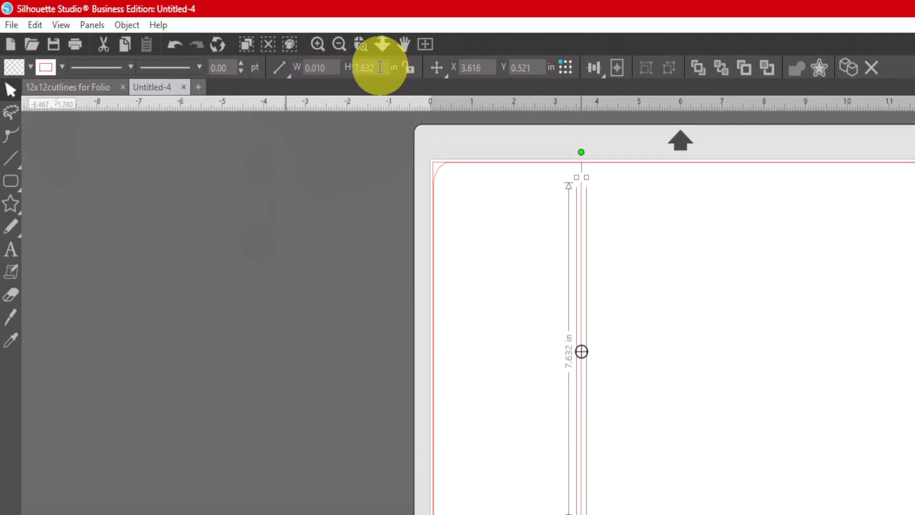
{"action": "type", "text": "8.500"}
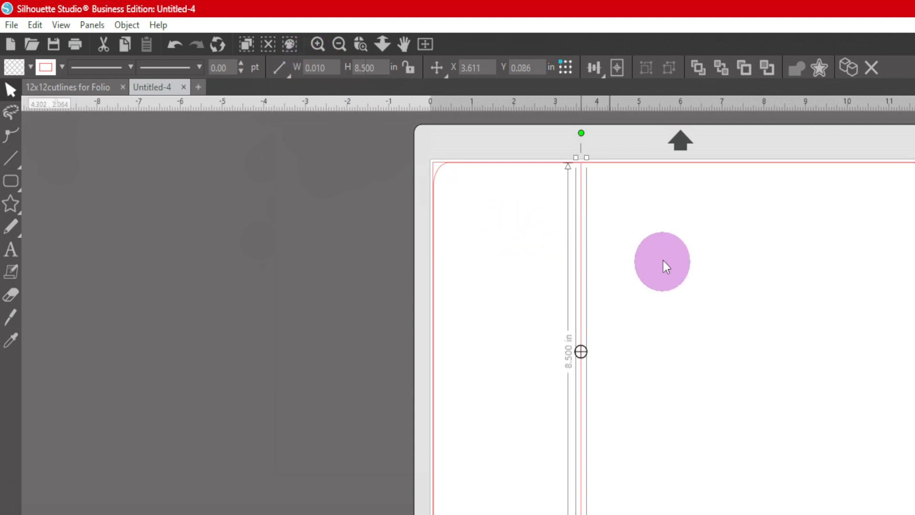
- Move the vertical line to about 3 in on the horizontal ruler, starting at the rectangle's top edge, and place a copy at about 5 in
{"action": "mouse_move", "coordinate": [580, 276]}
{"action": "left_mouse_down"}
{"action": "mouse_move", "coordinate": [581, 287]}
{"action": "mouse_move", "coordinate": [576, 275]}
{"action": "left_mouse_up"}
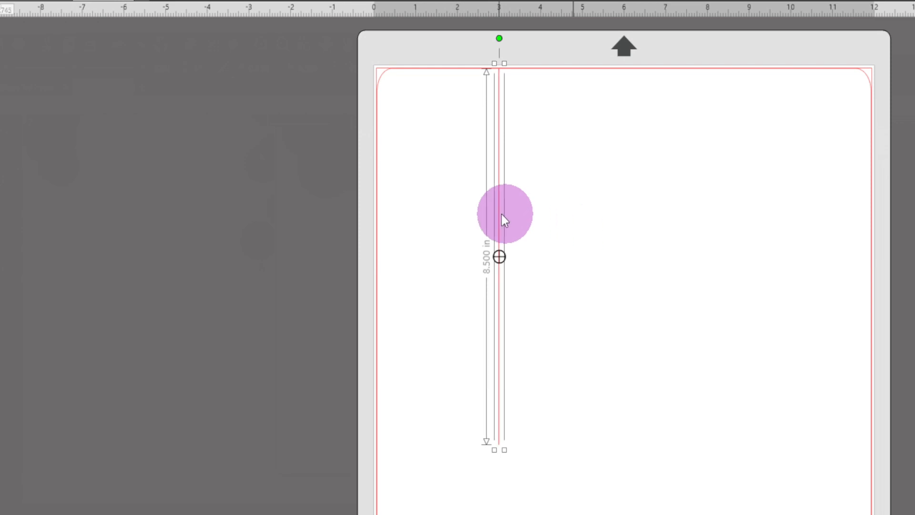
{"action": "left_click_drag", "start_coordinate": [503, 208], "coordinate": [585, 205]}
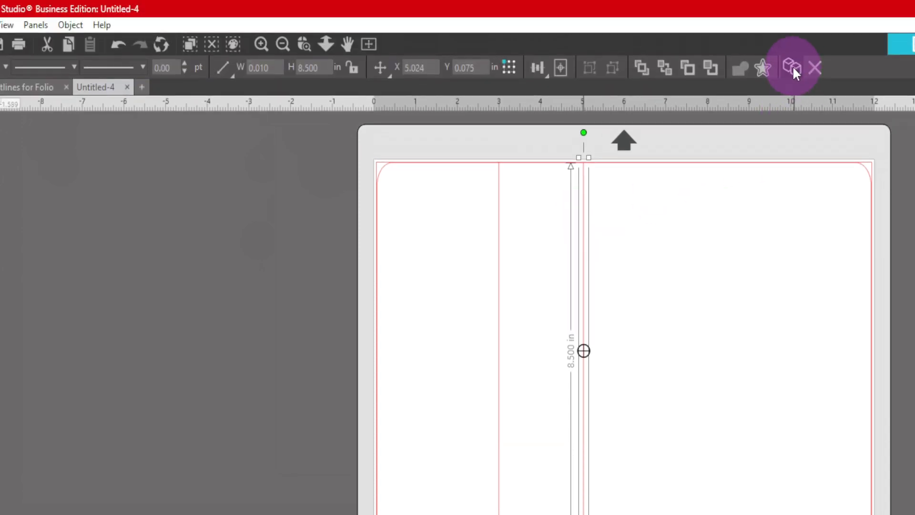
{"action": "left_click", "coordinate": [794, 68]}
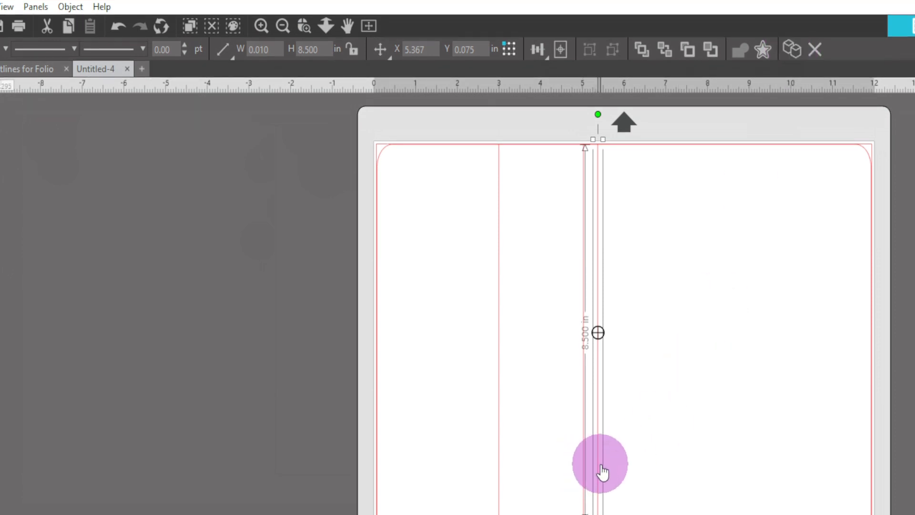
{"action": "left_click_drag", "start_coordinate": [600, 485], "coordinate": [700, 465]}
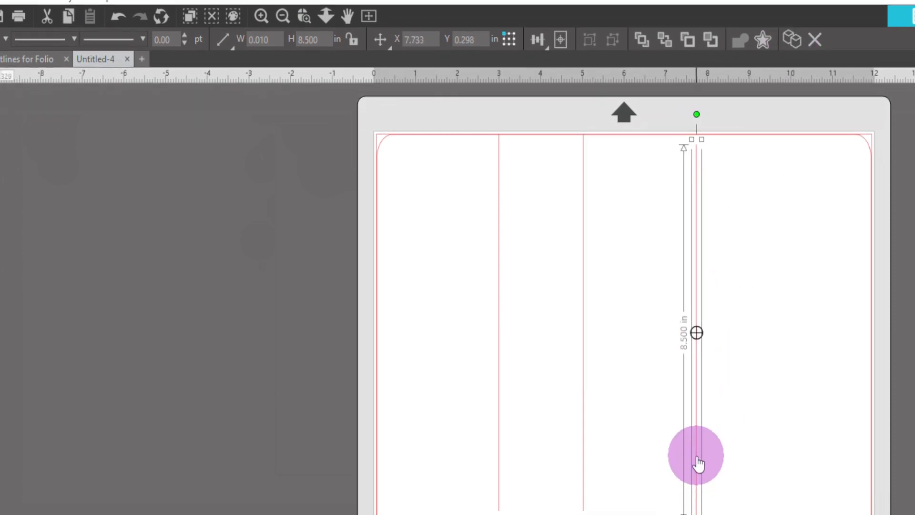
{"action": "key", "text": "Delete"}
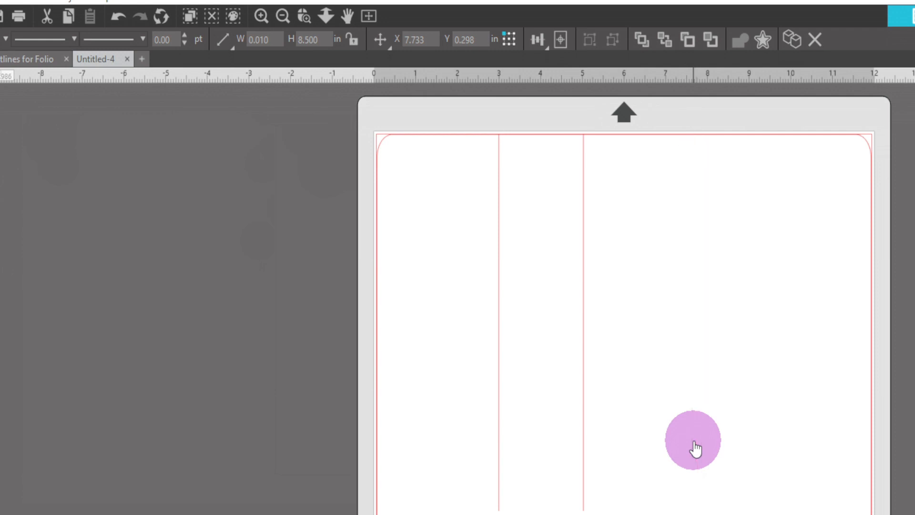
- Move the copied vertical line to about 7.8 in on the horizontal ruler, level with the first line
{"action": "mouse_move", "coordinate": [585, 358]}
{"action": "left_mouse_down"}
{"action": "mouse_move", "coordinate": [701, 363]}
{"action": "mouse_move", "coordinate": [733, 351]}
{"action": "mouse_move", "coordinate": [698, 350]}
{"action": "left_mouse_up"}
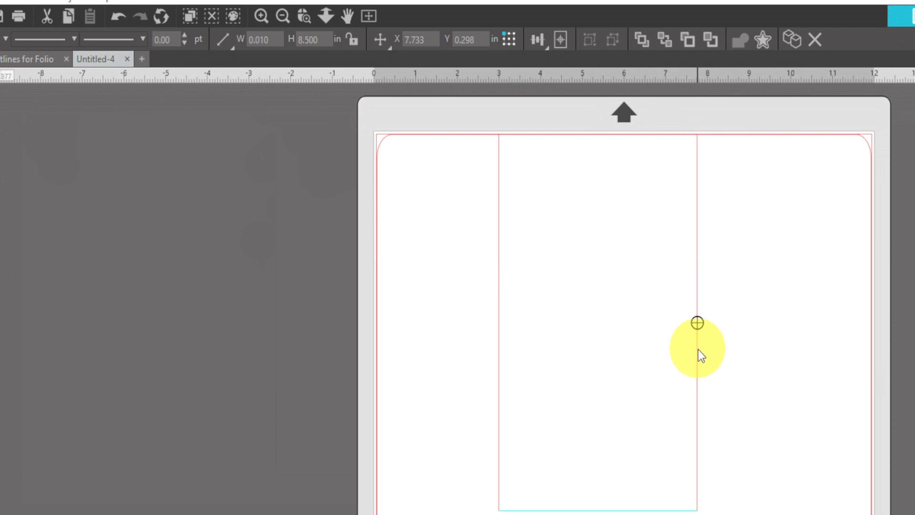
{"action": "left_click_drag", "start_coordinate": [690, 349], "coordinate": [688, 349]}
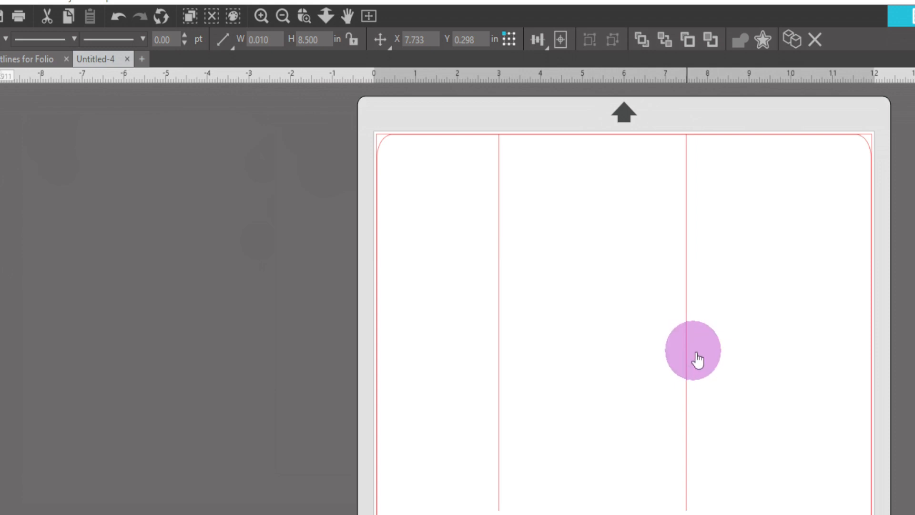
{"action": "left_click", "coordinate": [756, 285]}
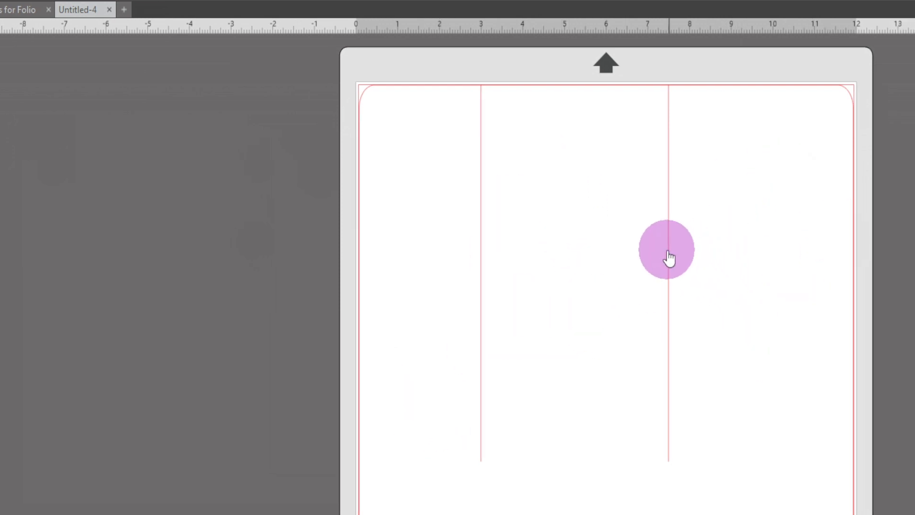
{"action": "left_click_drag", "start_coordinate": [669, 251], "coordinate": [679, 252]}
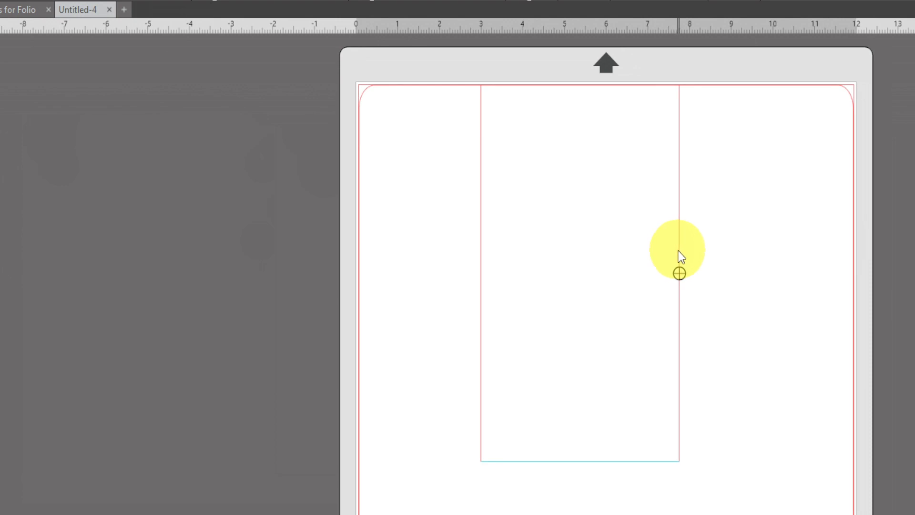
{"action": "left_click_drag", "start_coordinate": [679, 250], "coordinate": [680, 250]}
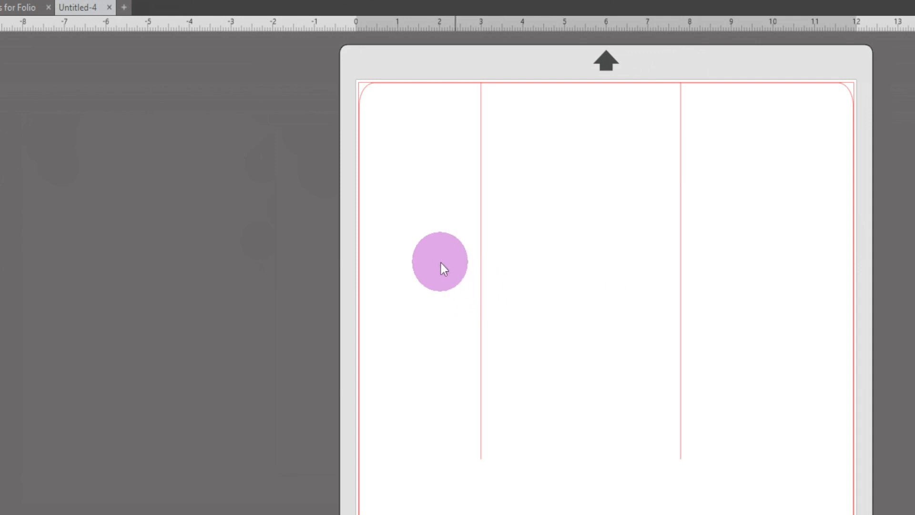
- Select both vertical lines, try the widely spaced dashed line style on them, and return them to a solid line
{"action": "left_click_drag", "start_coordinate": [436, 252], "coordinate": [745, 386]}
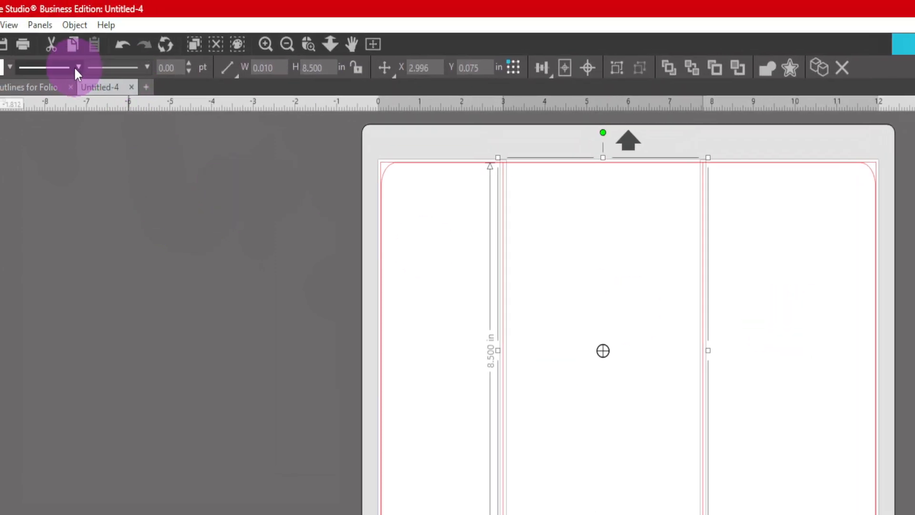
{"action": "left_click", "coordinate": [77, 67]}
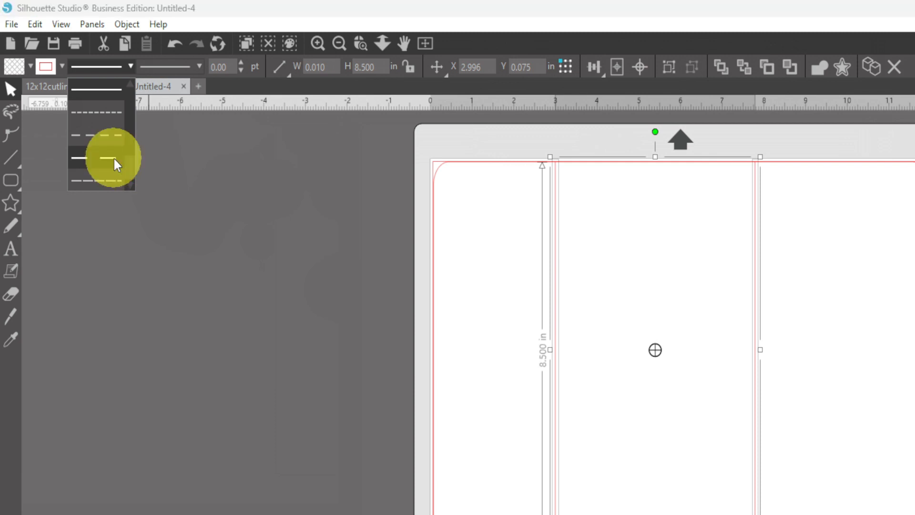
{"action": "left_click", "coordinate": [114, 159]}
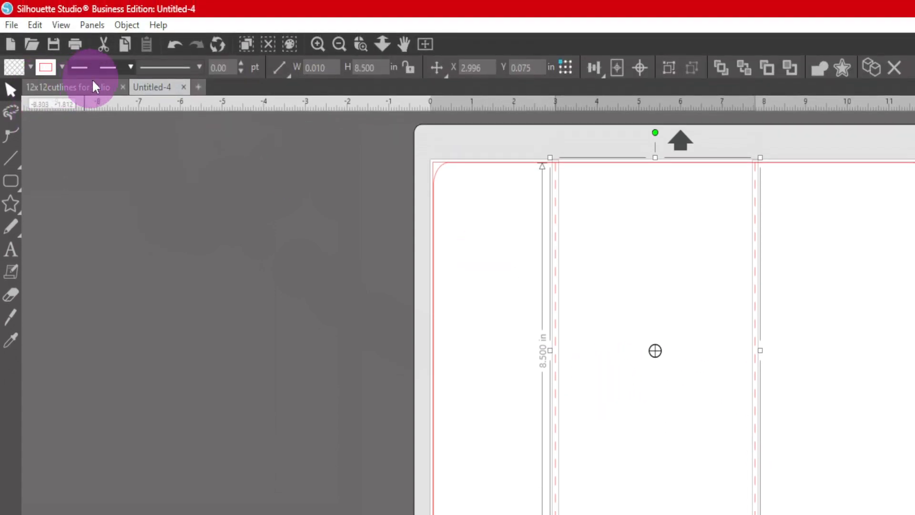
{"action": "left_click", "coordinate": [132, 67]}
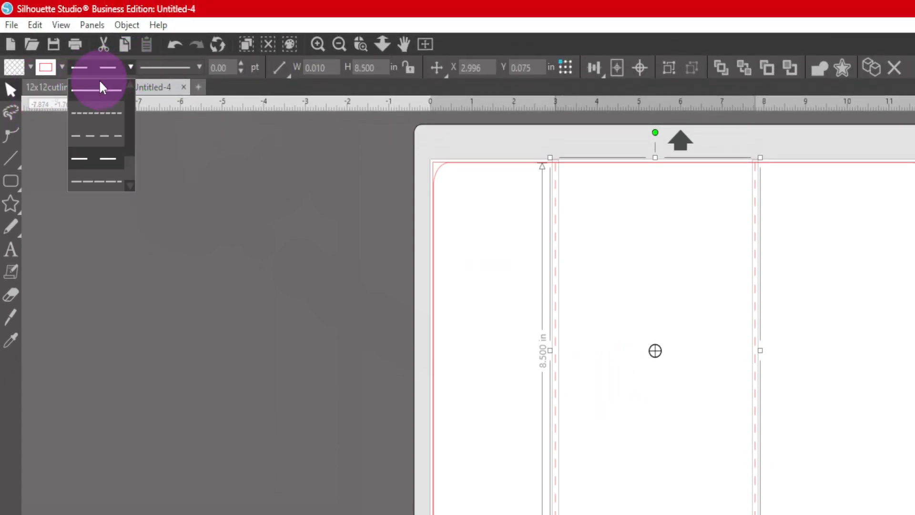
{"action": "left_click", "coordinate": [99, 86]}
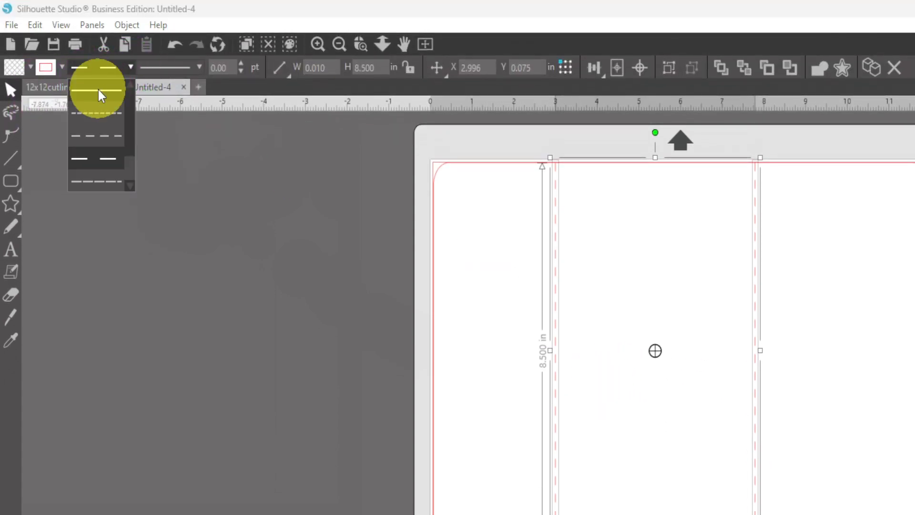
- Set the line color of both vertical lines to black and their thickness to 3.25 pt
{"action": "left_click", "coordinate": [60, 67]}
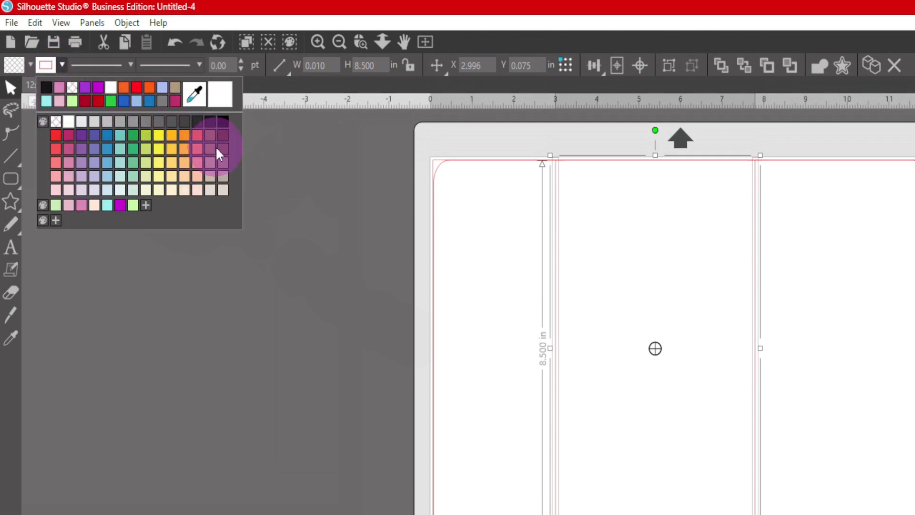
{"action": "left_click", "coordinate": [219, 129]}
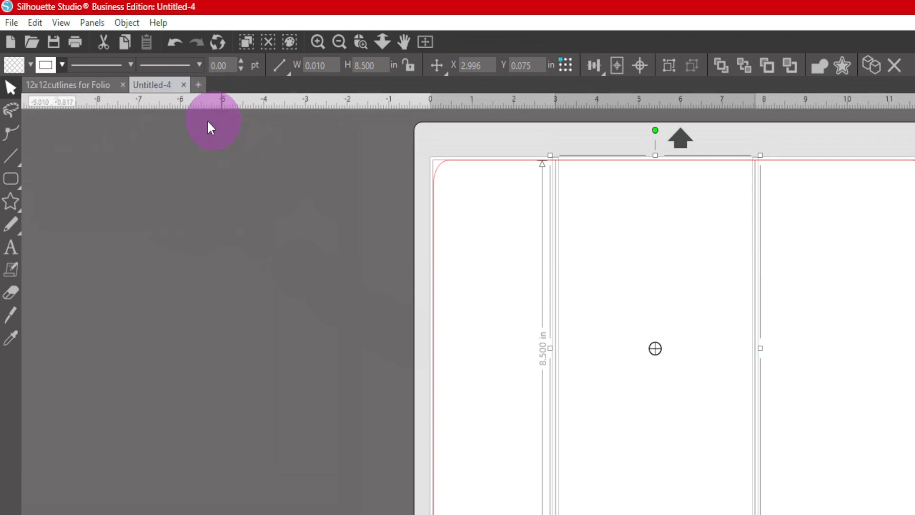
{"action": "left_click", "coordinate": [241, 62]}
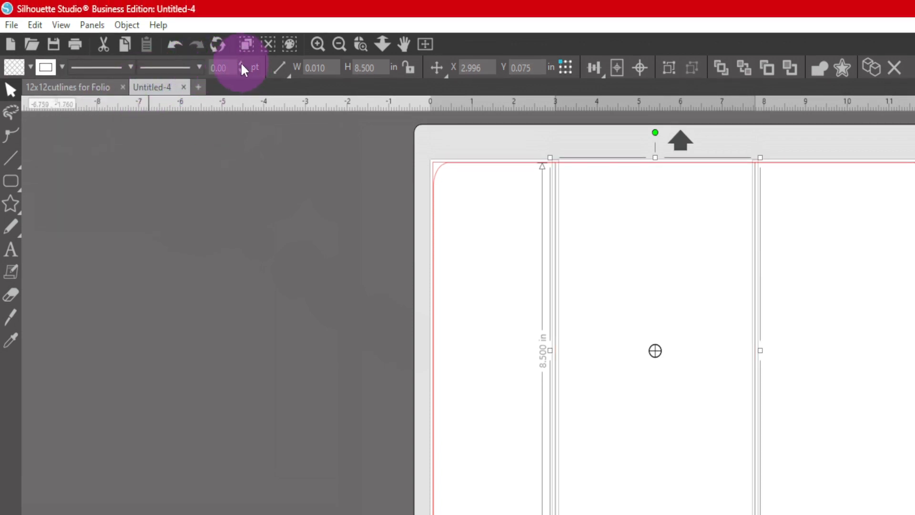
{"action": "left_click", "coordinate": [241, 63]}
{"action": "left_click", "coordinate": [241, 63]}
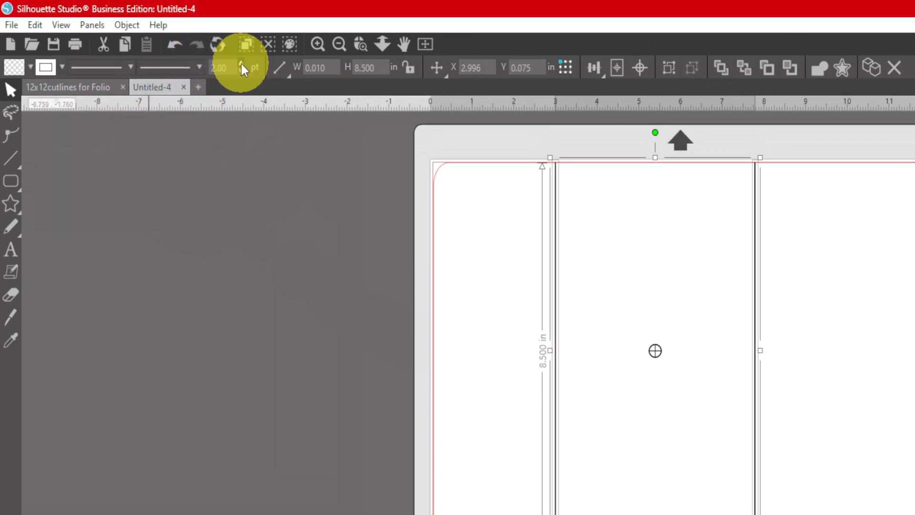
{"action": "left_click", "coordinate": [241, 63]}
{"action": "left_click", "coordinate": [241, 63]}
{"action": "left_click", "coordinate": [241, 63]}
{"action": "left_click", "coordinate": [791, 396]}
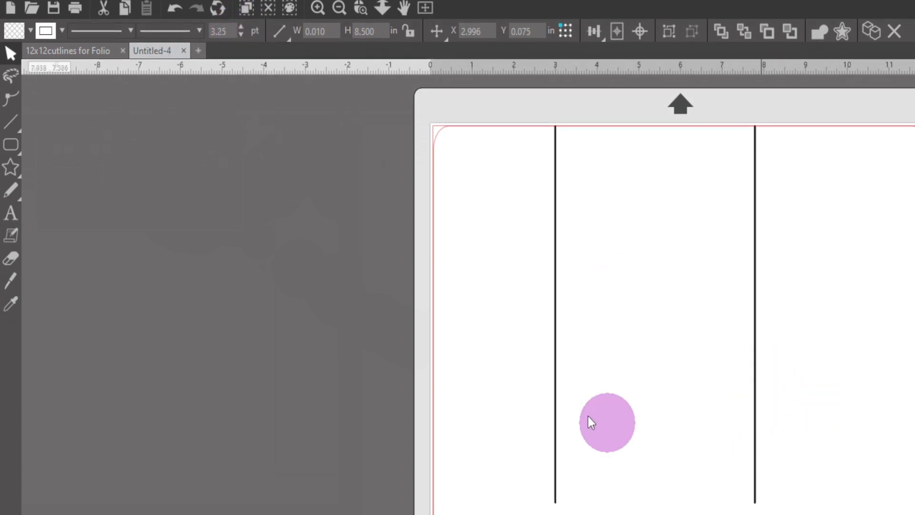
{"action": "left_click", "coordinate": [589, 417]}
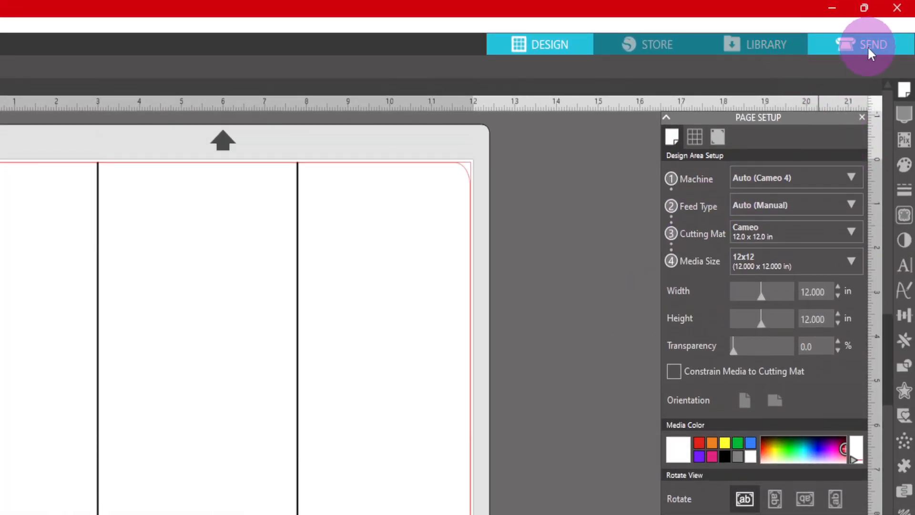
- In the send settings, assign actions by line color and set the material to Cardstock, Plain for both the red and black lines
{"action": "left_click", "coordinate": [867, 45]}
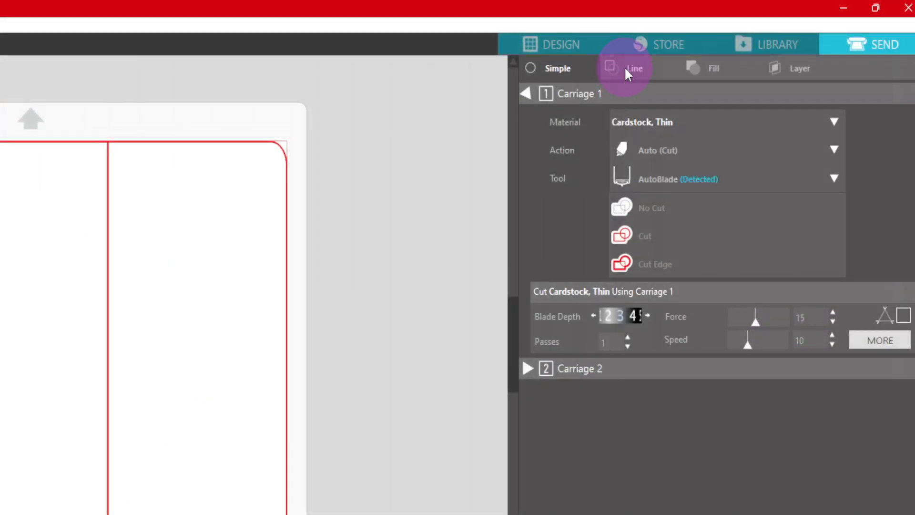
{"action": "left_click", "coordinate": [634, 69]}
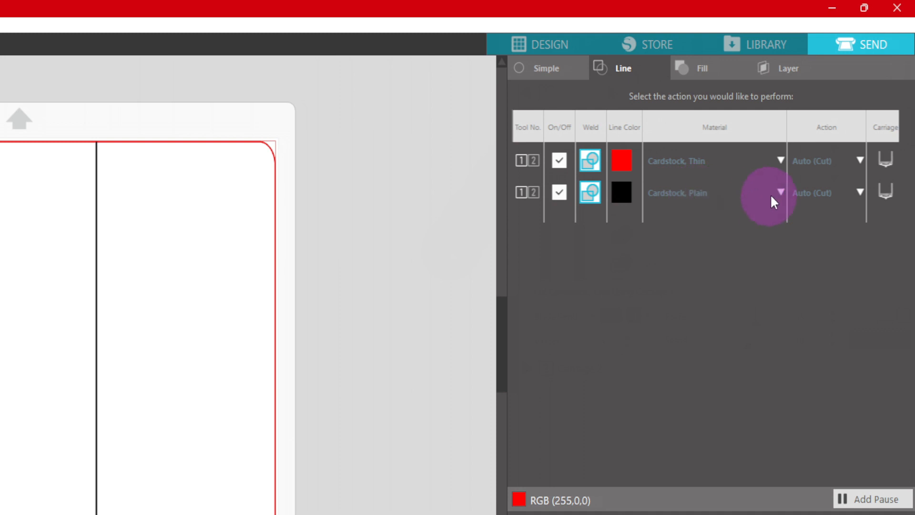
{"action": "left_click", "coordinate": [780, 192]}
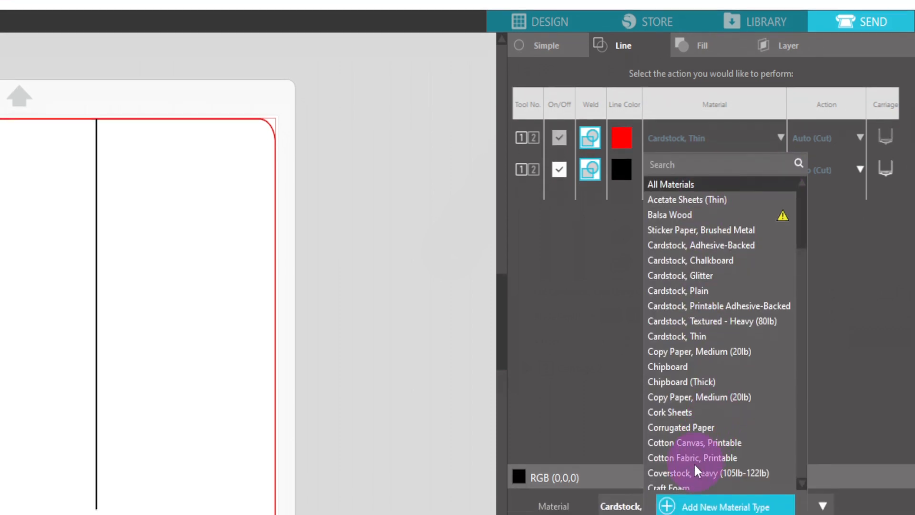
{"action": "left_click", "coordinate": [733, 287]}
{"action": "left_click", "coordinate": [765, 136]}
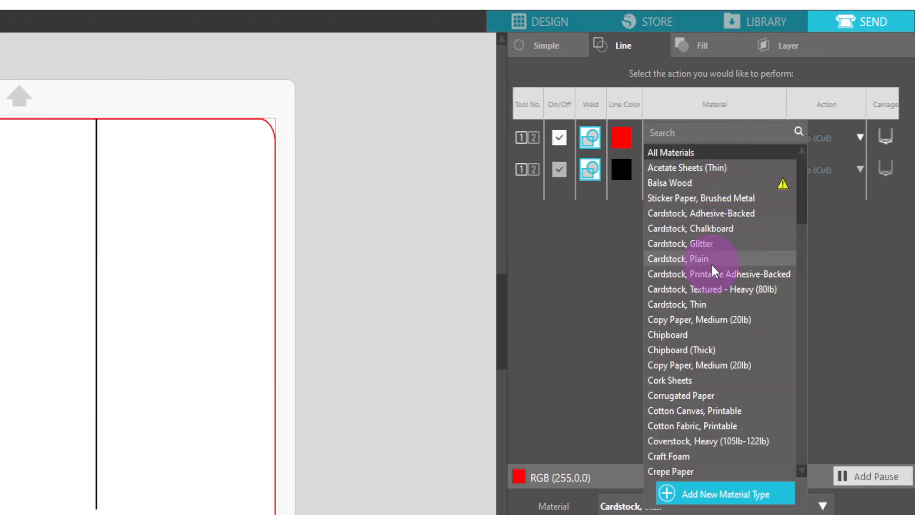
{"action": "left_click", "coordinate": [677, 304]}
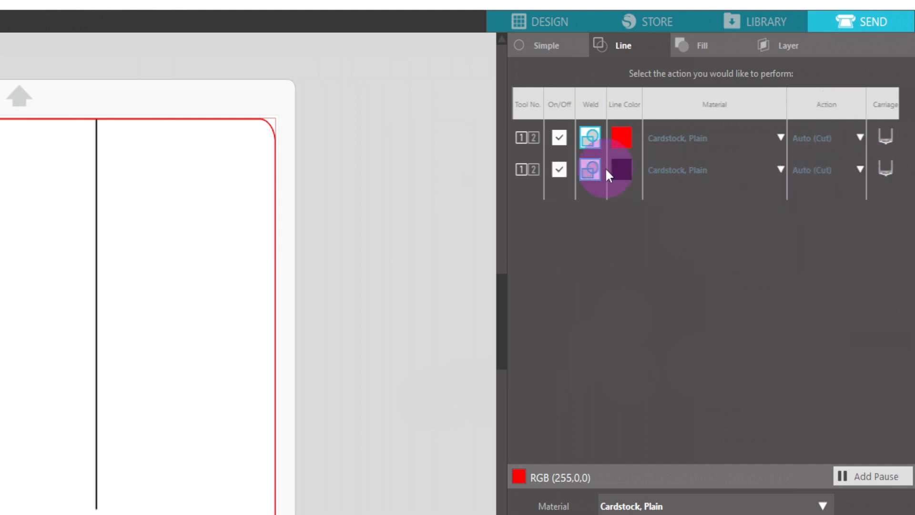
- Set the action for the black lines to Score and reduce their force to 4
{"action": "left_click", "coordinate": [859, 169]}
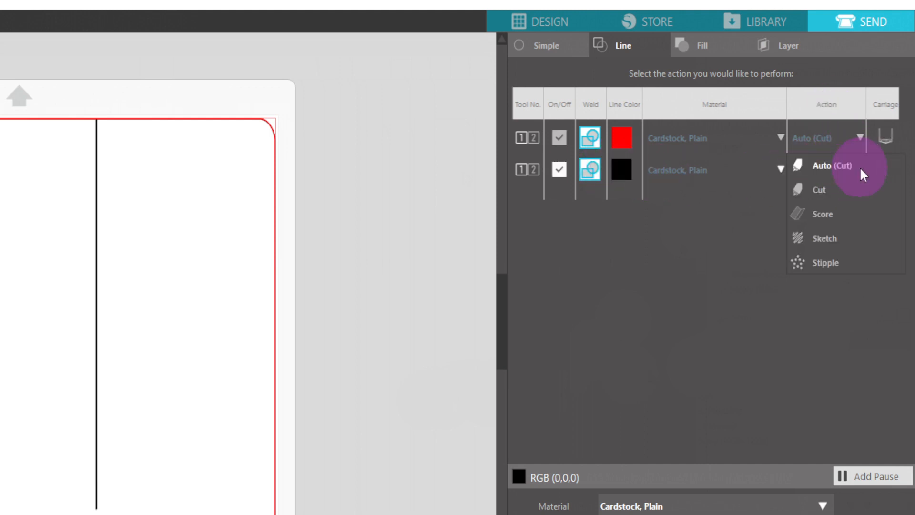
{"action": "left_click", "coordinate": [817, 216]}
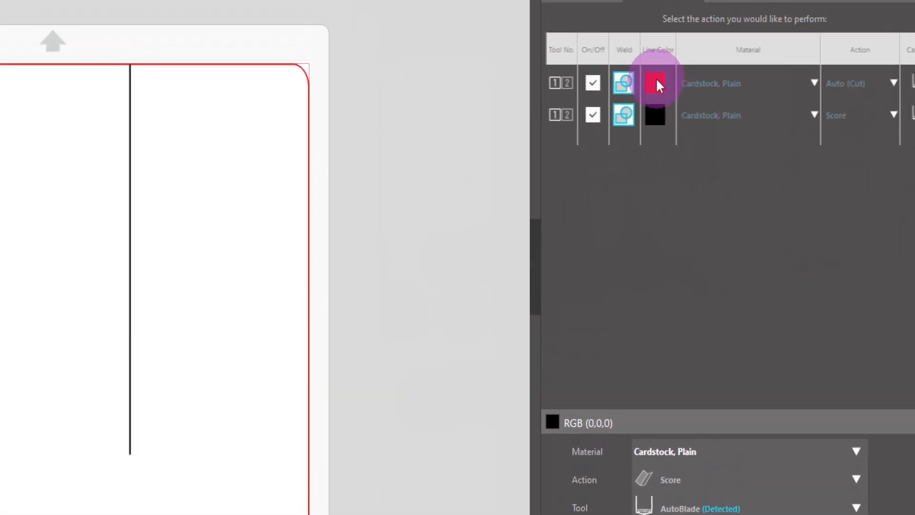
{"action": "left_click", "coordinate": [708, 83]}
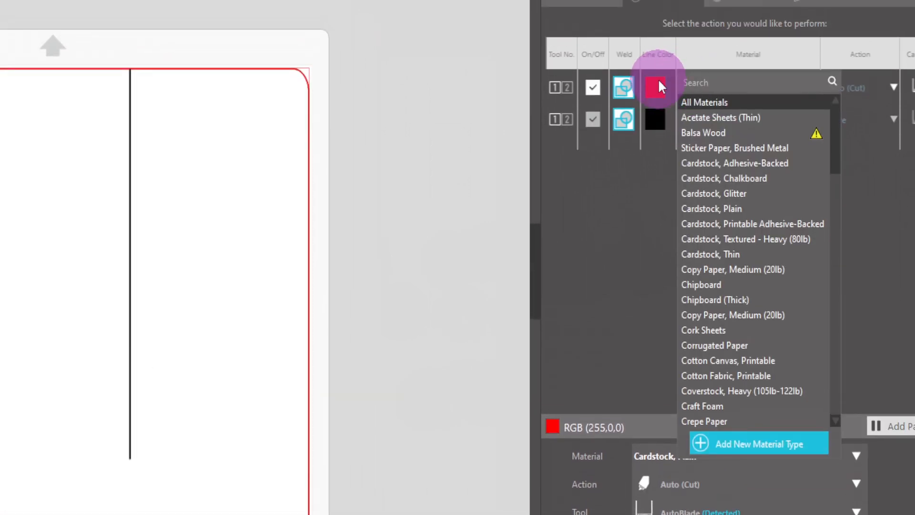
{"action": "left_click", "coordinate": [592, 82]}
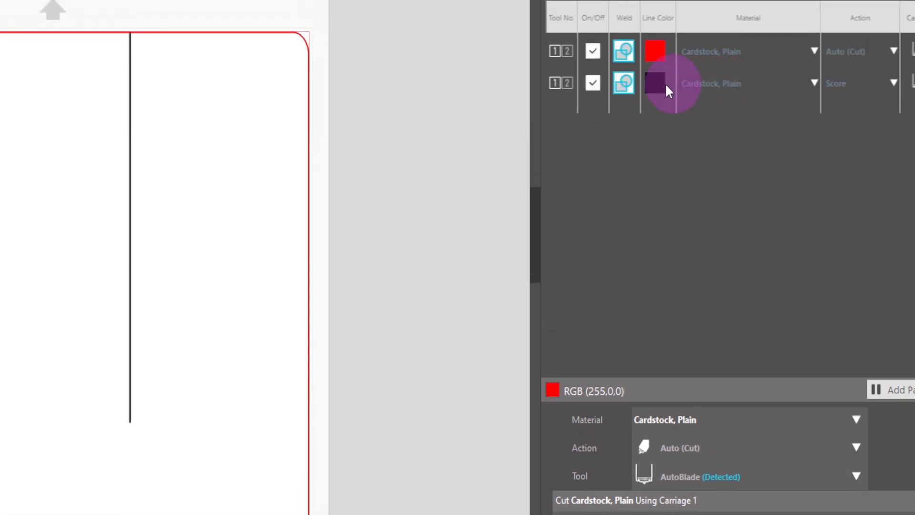
{"action": "left_click", "coordinate": [552, 84]}
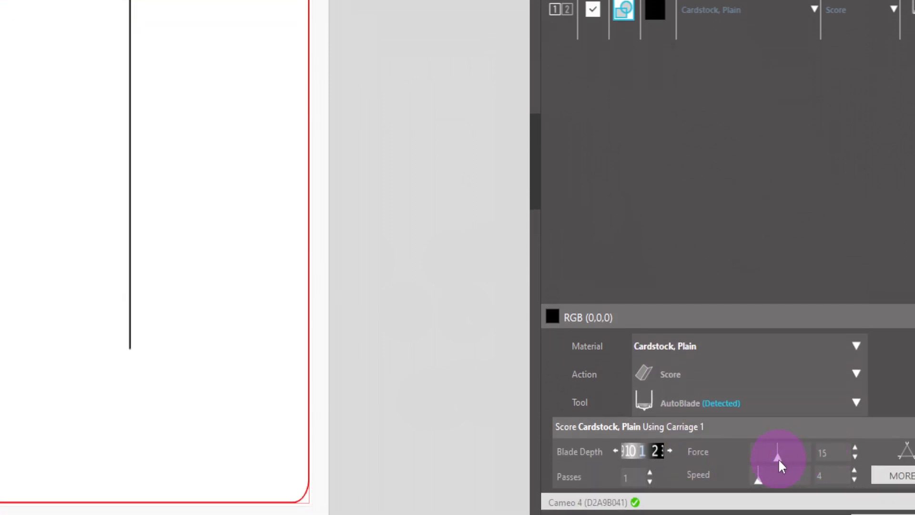
{"action": "left_click_drag", "start_coordinate": [778, 459], "coordinate": [759, 460]}
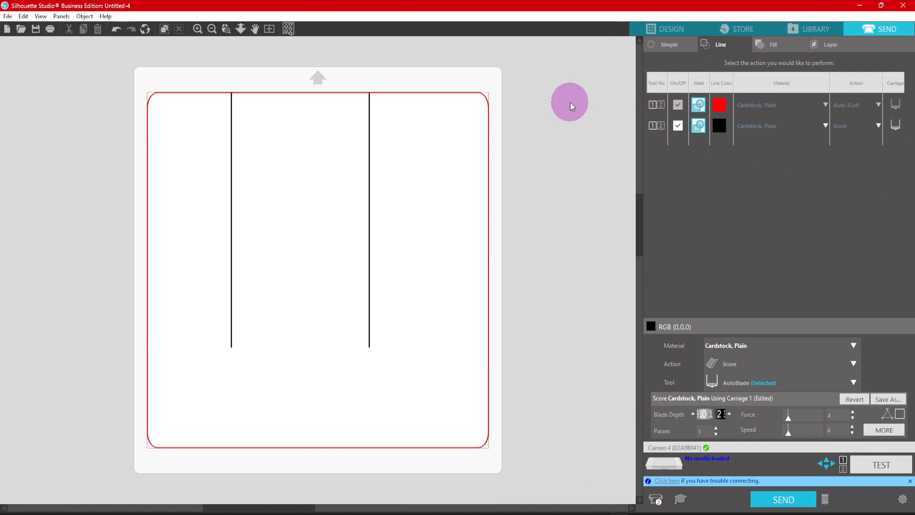
- Return to the design view and give both vertical lines a dashed line style
{"action": "left_click", "coordinate": [673, 27]}
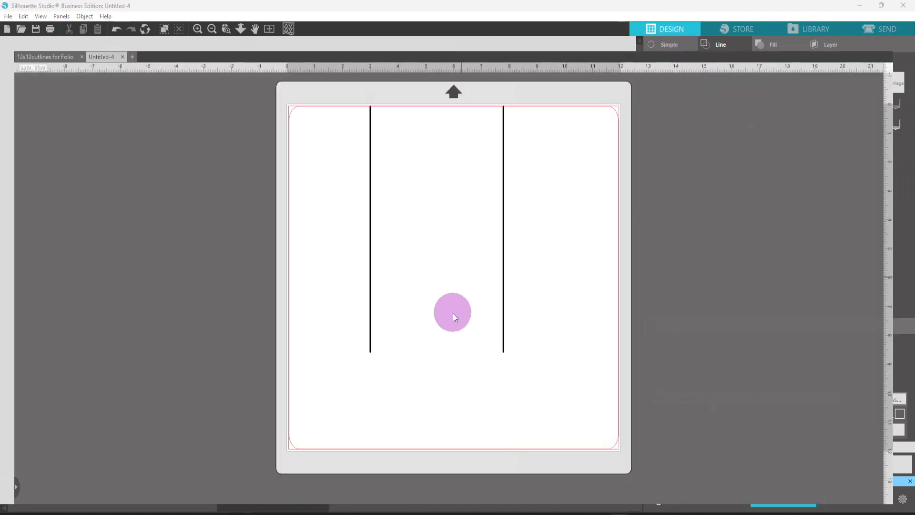
{"action": "left_click_drag", "start_coordinate": [343, 217], "coordinate": [561, 319]}
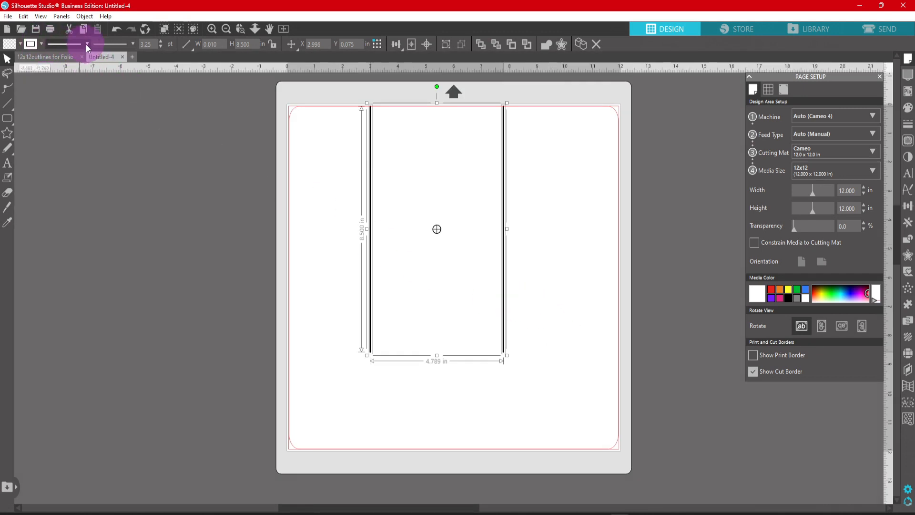
{"action": "left_click", "coordinate": [86, 44]}
{"action": "left_click", "coordinate": [63, 97]}
{"action": "left_click", "coordinate": [543, 304]}
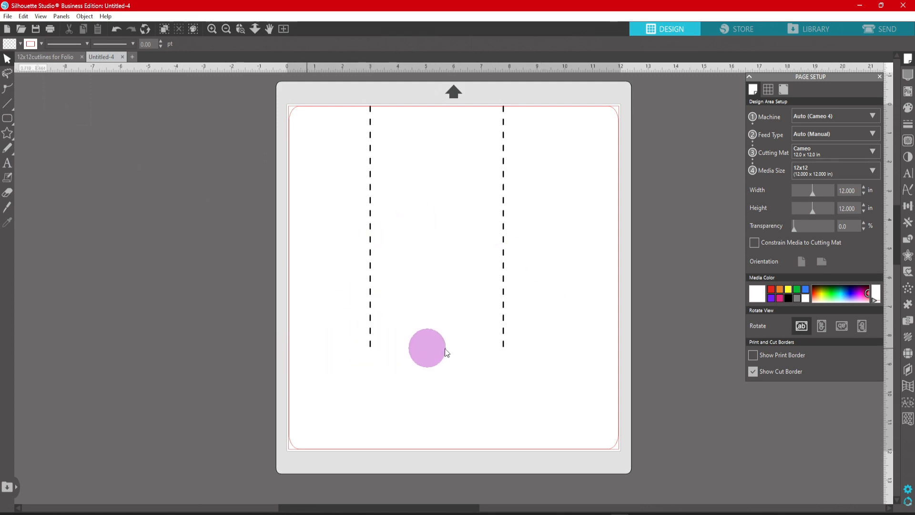
- Draw a straight horizontal line about 9.4 in wide just below the two dashed lines
{"action": "left_click", "coordinate": [4, 103]}
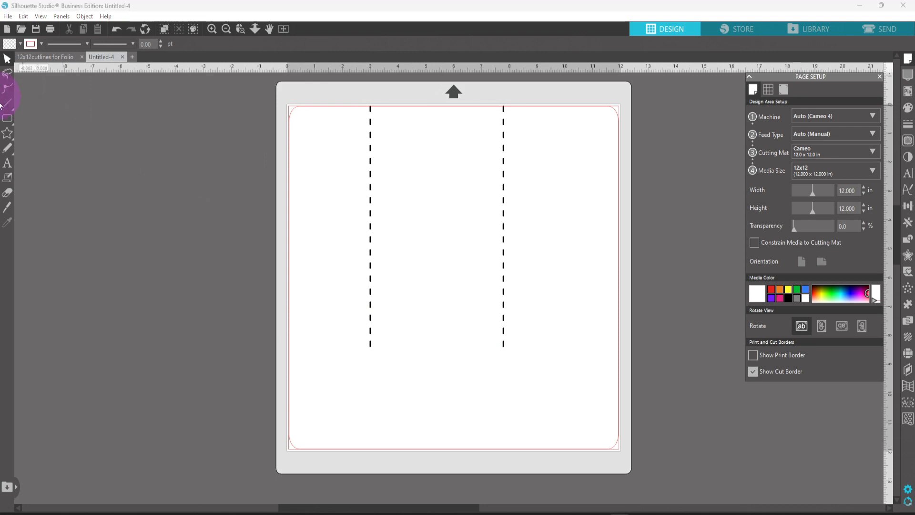
{"action": "left_click", "coordinate": [8, 103]}
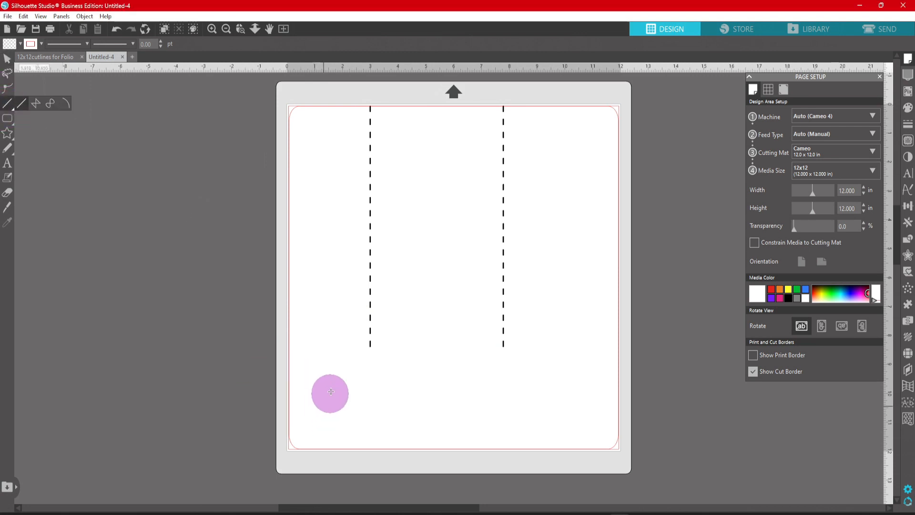
{"action": "left_click_drag", "start_coordinate": [316, 357], "coordinate": [578, 362]}
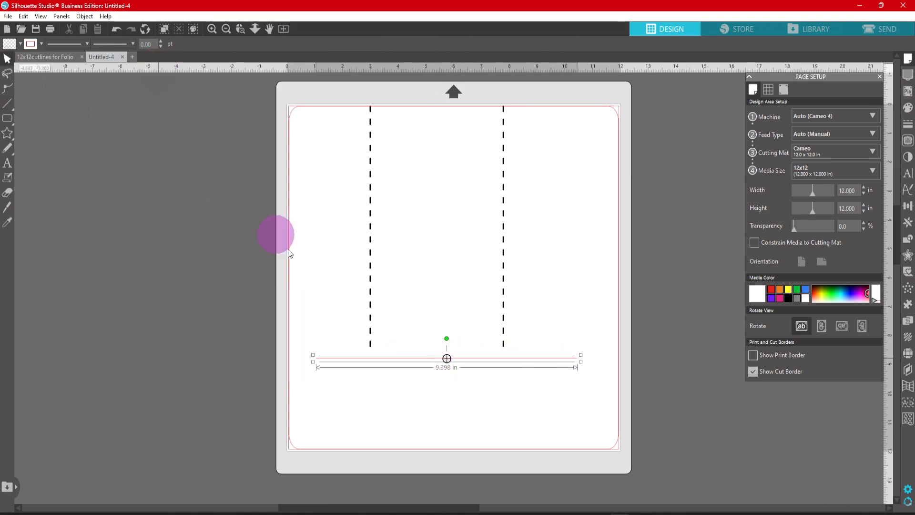
{"action": "left_click", "coordinate": [361, 381]}
{"action": "left_click", "coordinate": [365, 361]}
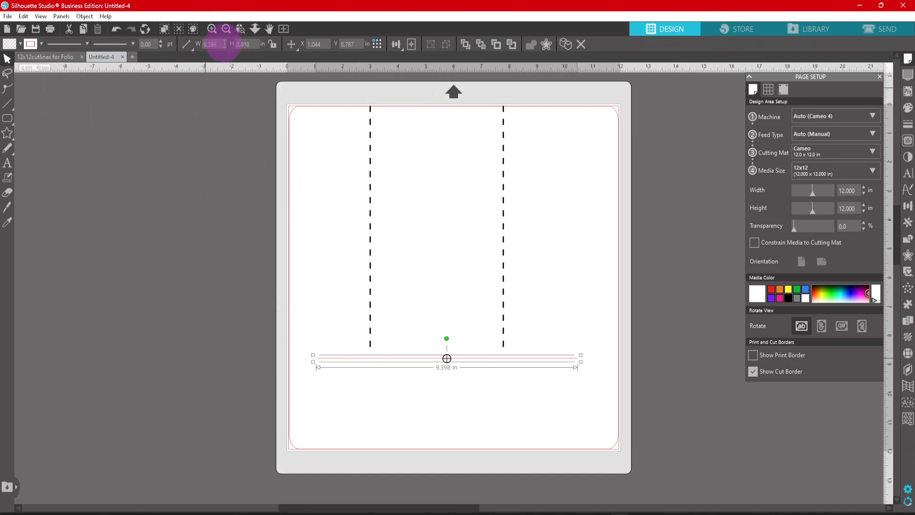
- Set the horizontal line's width to 11.85 in and align its ends with the sides of the rounded rectangle
{"action": "left_click", "coordinate": [210, 44]}
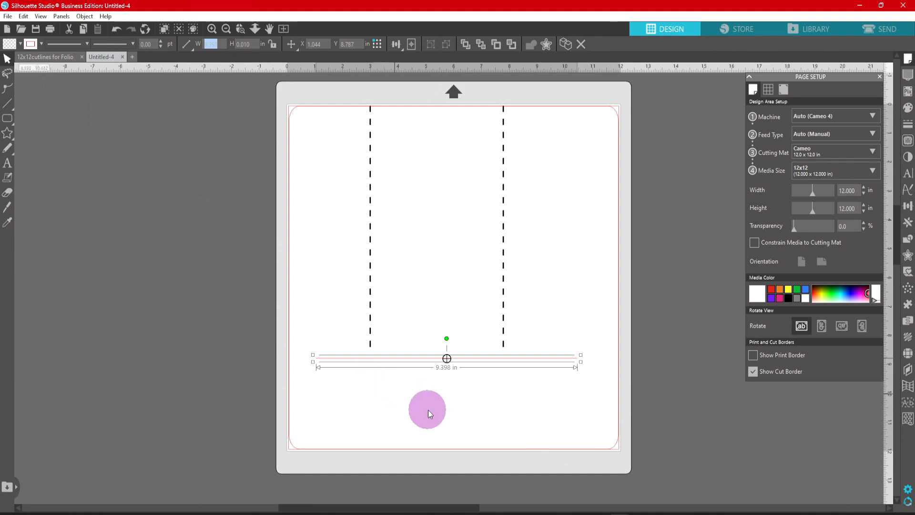
{"action": "type", "text": "11.850"}
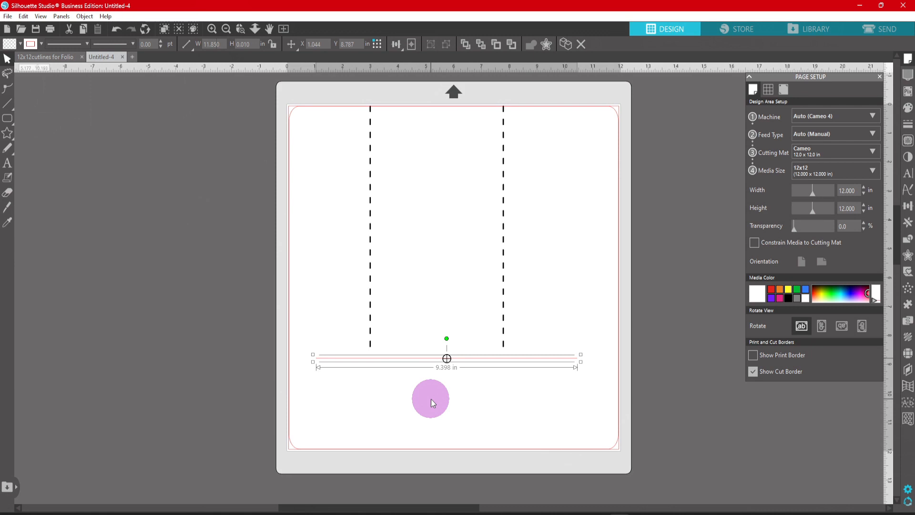
{"action": "key", "text": "Return"}
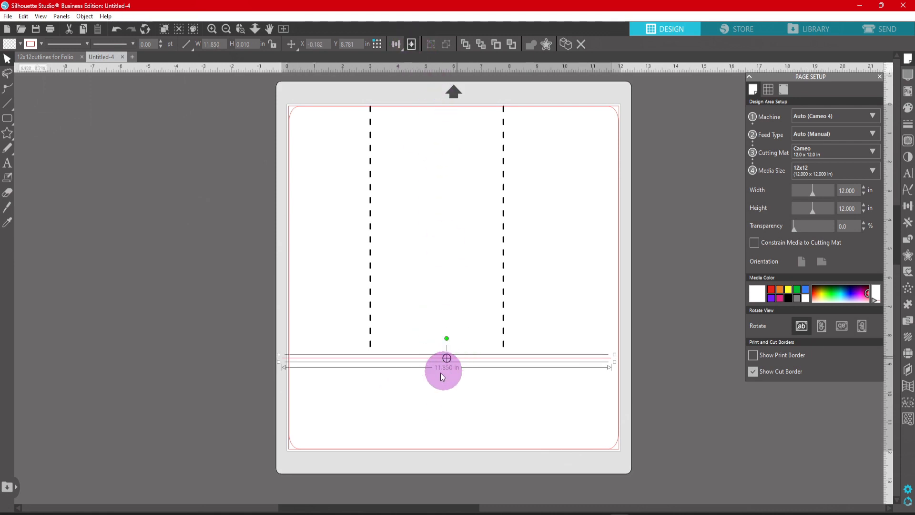
{"action": "left_click_drag", "start_coordinate": [420, 359], "coordinate": [427, 360]}
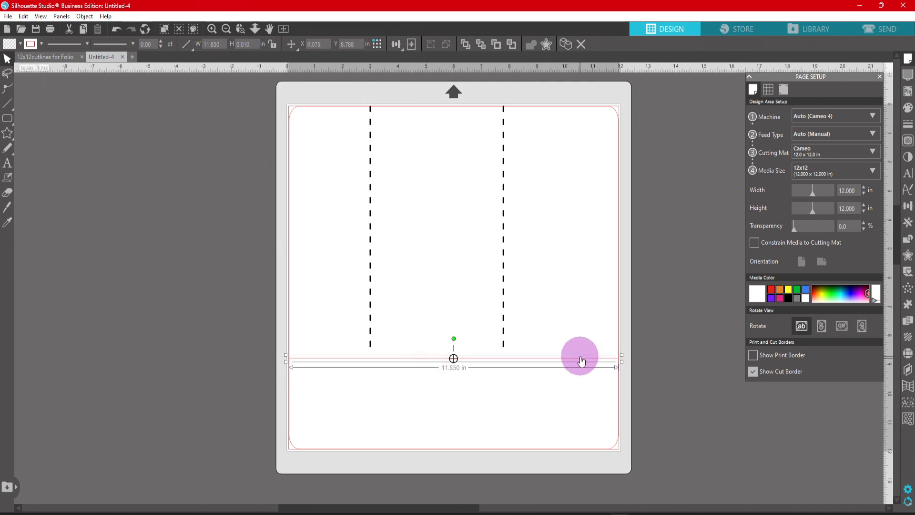
- Move the horizontal line down to about 9.5 in on the vertical ruler, below the dashed lines
{"action": "left_click_drag", "start_coordinate": [579, 360], "coordinate": [581, 376]}
{"action": "left_click_drag", "start_coordinate": [581, 380], "coordinate": [581, 383]}
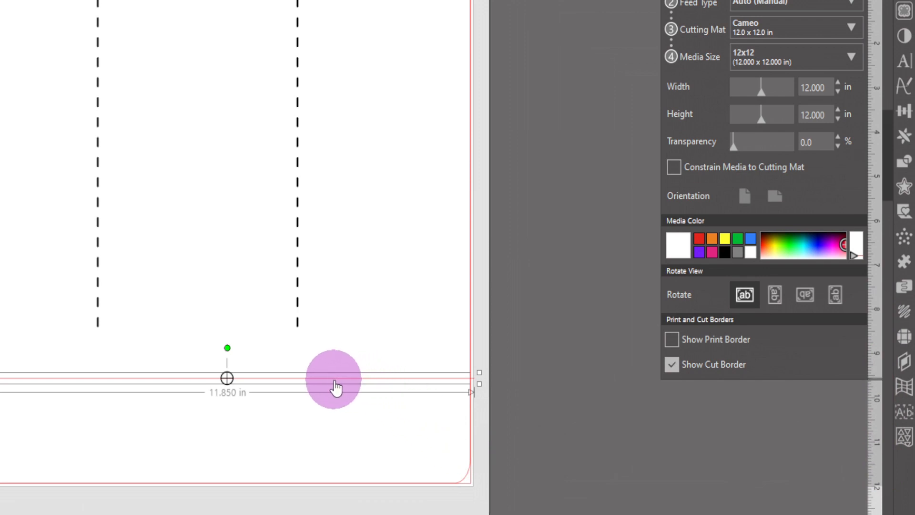
{"action": "mouse_move", "coordinate": [335, 381]}
{"action": "left_mouse_down"}
{"action": "mouse_move", "coordinate": [335, 402]}
{"action": "mouse_move", "coordinate": [336, 376]}
{"action": "left_mouse_up"}
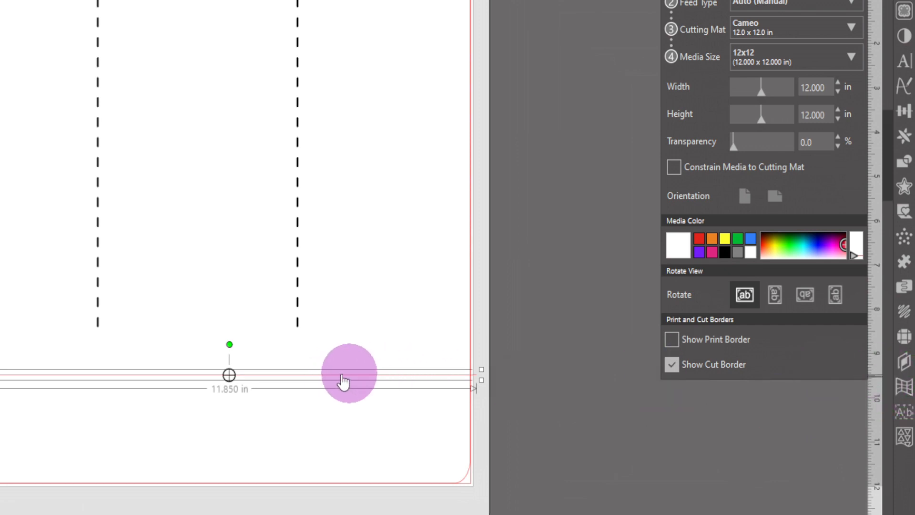
- Extend both vertical dashed lines down to just above the horizontal line, making them about 9.4 in long
{"action": "left_click", "coordinate": [96, 241]}
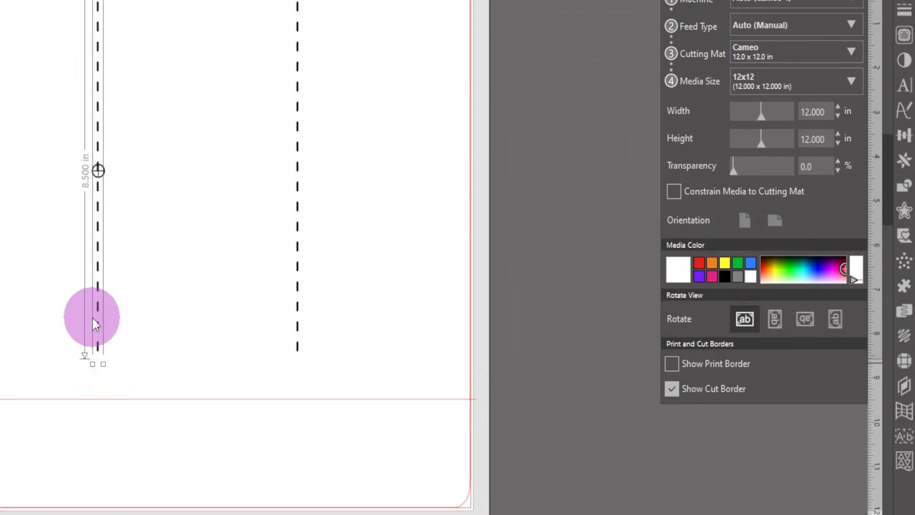
{"action": "left_click_drag", "start_coordinate": [93, 367], "coordinate": [93, 403]}
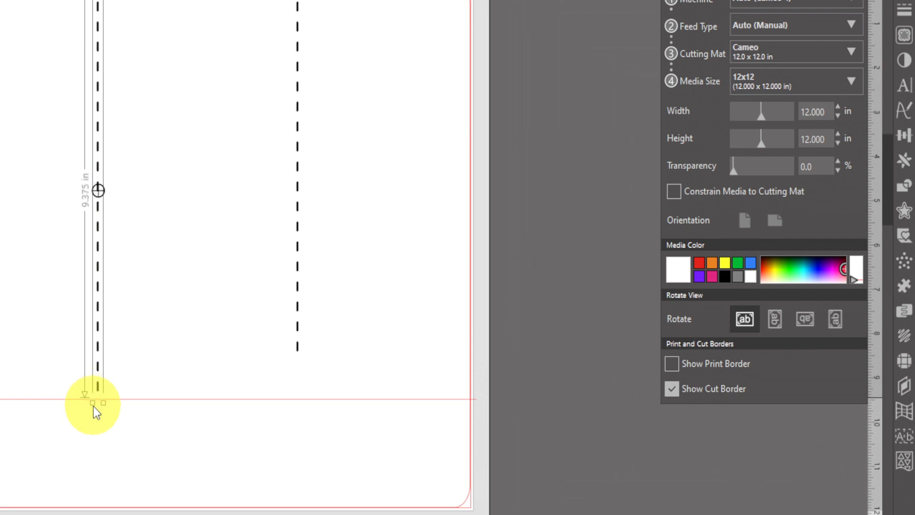
{"action": "left_click", "coordinate": [301, 320]}
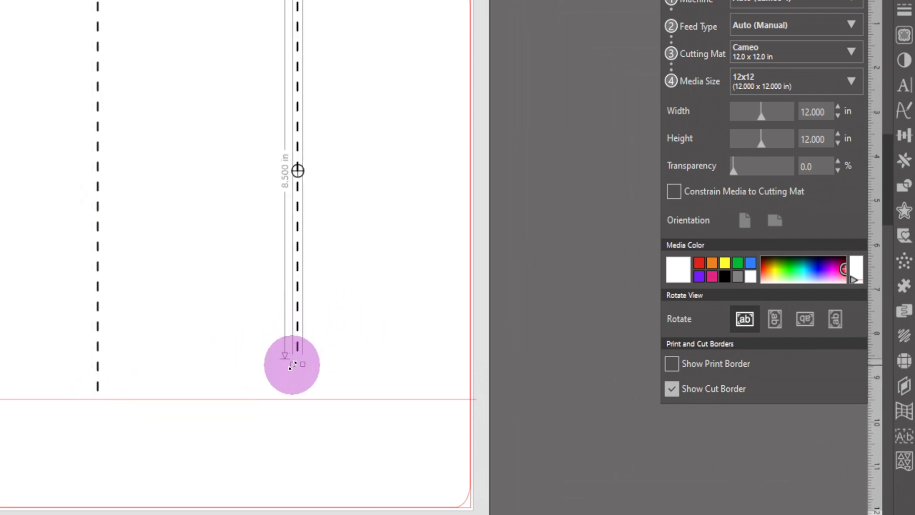
{"action": "left_click_drag", "start_coordinate": [292, 365], "coordinate": [294, 379]}
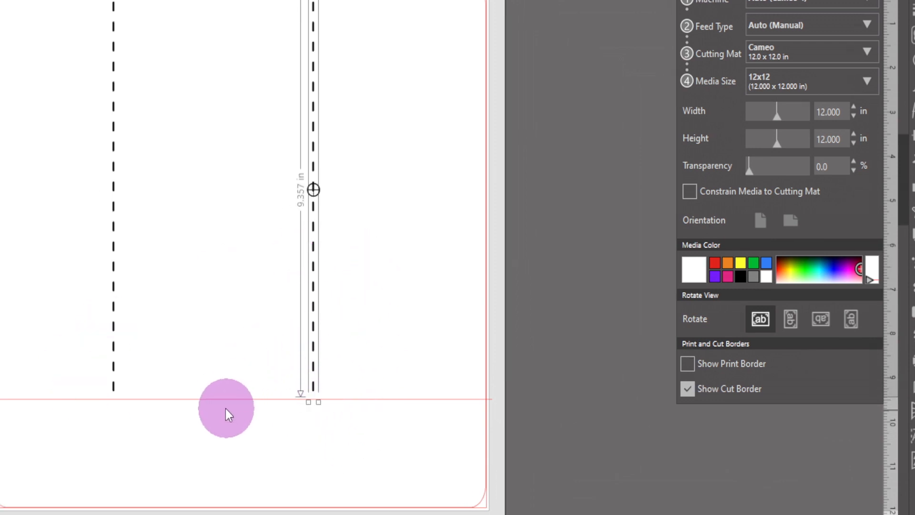
- Shift the horizontal line sideways so its ends line up with both sides of the rounded rectangle
{"action": "left_click", "coordinate": [213, 404]}
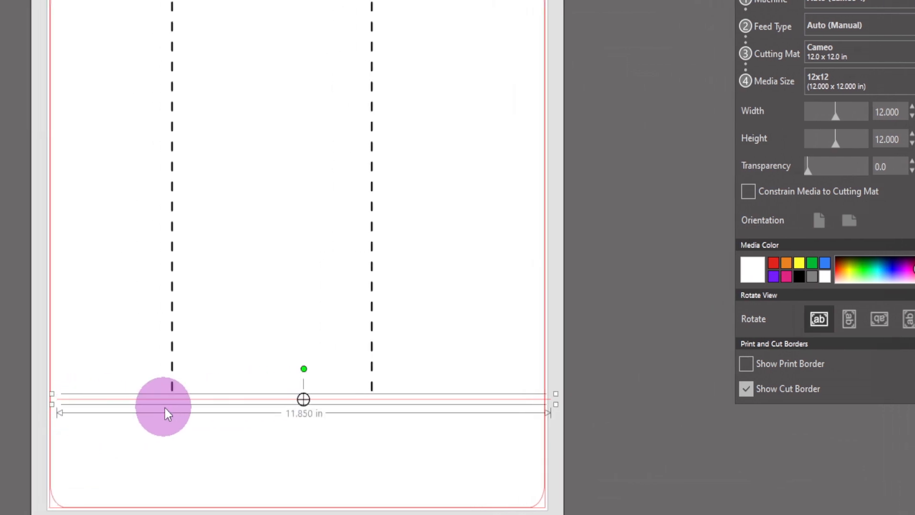
{"action": "left_click_drag", "start_coordinate": [229, 400], "coordinate": [221, 400]}
{"action": "left_click", "coordinate": [373, 466]}
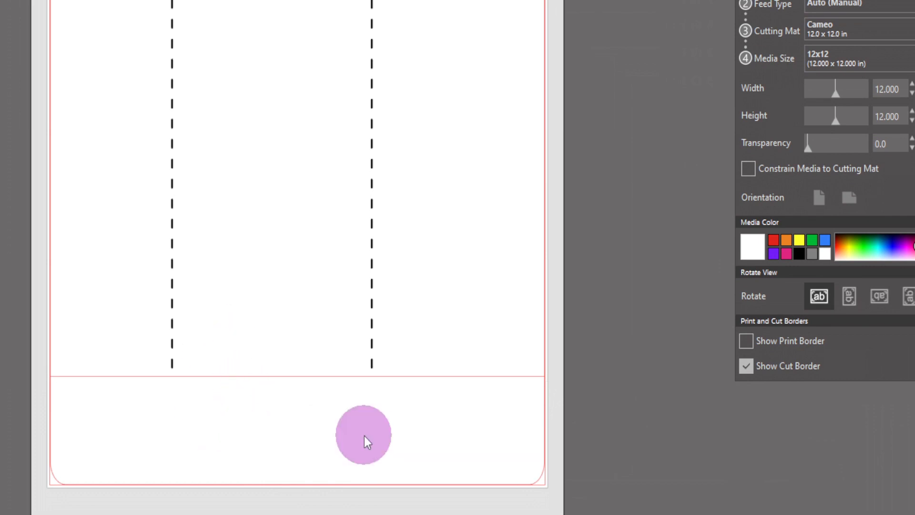
- Give the horizontal line a dashed line style and a black line color
{"action": "left_click", "coordinate": [133, 379]}
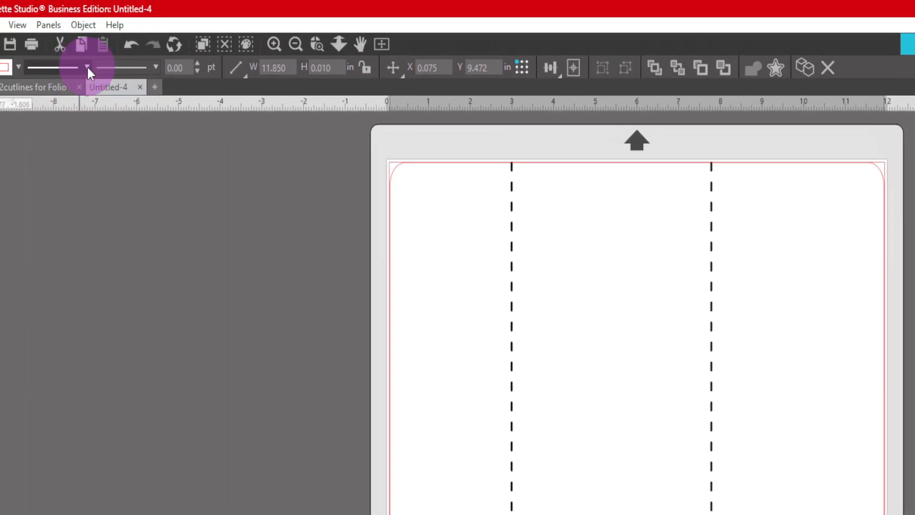
{"action": "left_click", "coordinate": [86, 66]}
{"action": "left_click", "coordinate": [75, 159]}
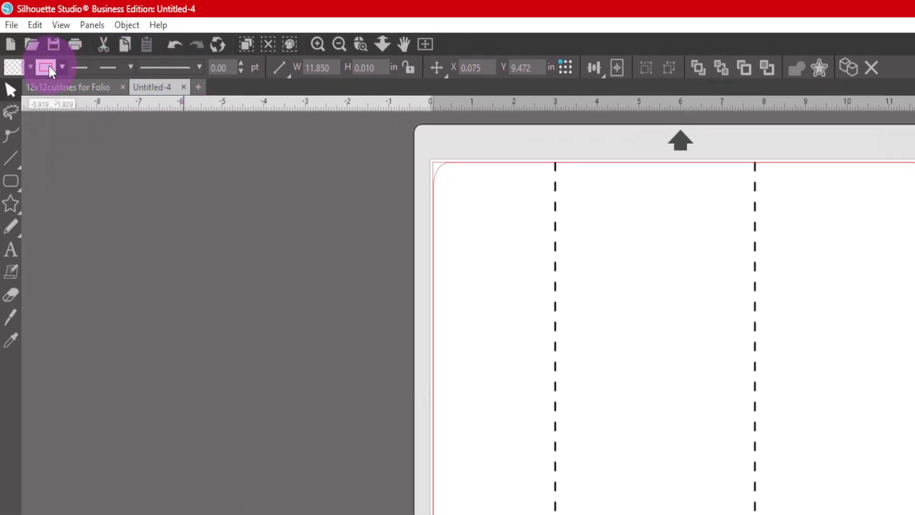
{"action": "left_click", "coordinate": [28, 65]}
{"action": "left_click", "coordinate": [50, 88]}
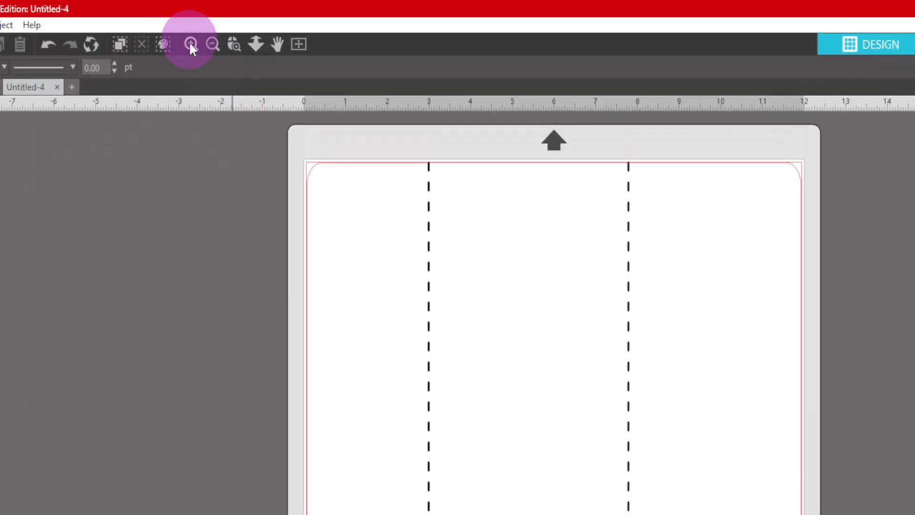
- Draw a vertical line about 2.4 in long at the 3 in mark, from the horizontal dashed line to the bottom outline
{"action": "left_click", "coordinate": [239, 47]}
{"action": "left_click_drag", "start_coordinate": [297, 416], "coordinate": [634, 466]}
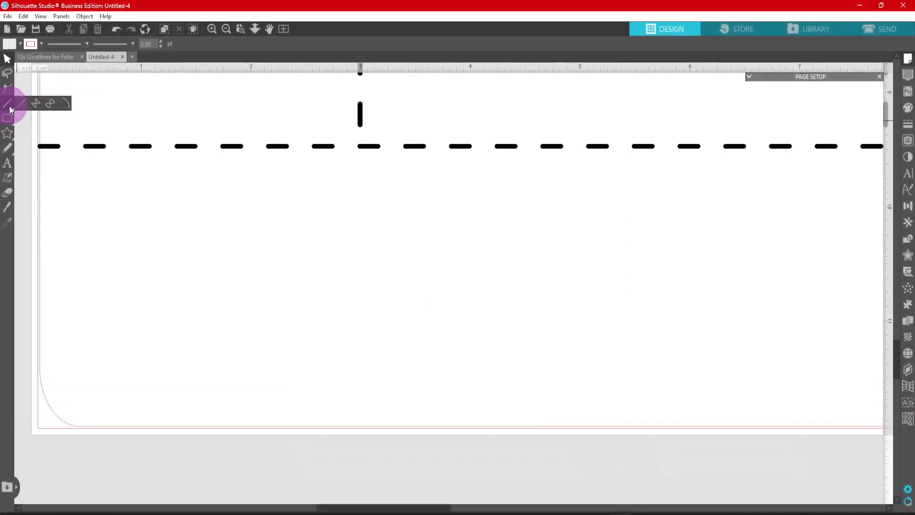
{"action": "left_click", "coordinate": [8, 103]}
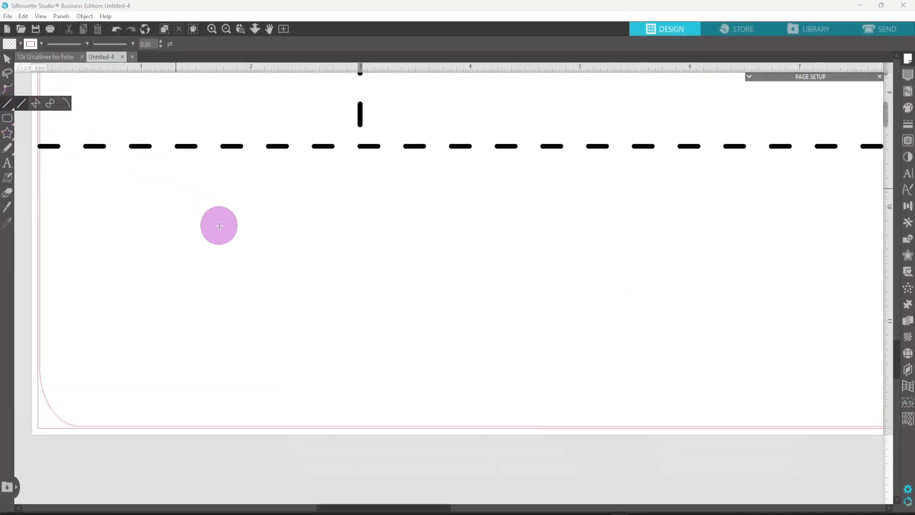
{"action": "left_click", "coordinate": [359, 151]}
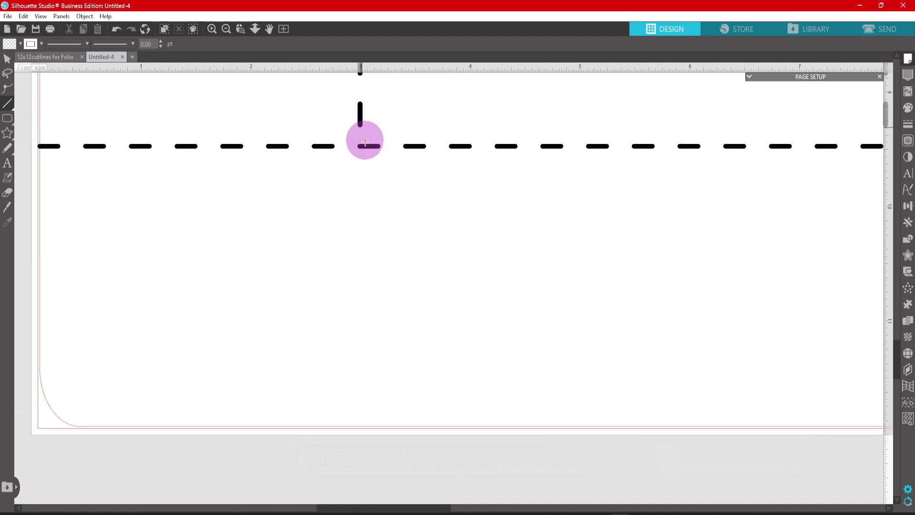
{"action": "left_click", "coordinate": [360, 153]}
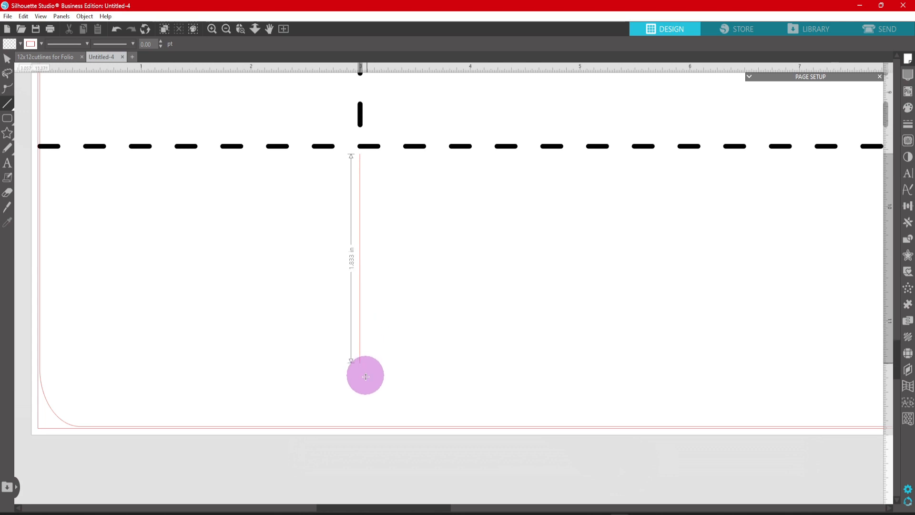
{"action": "left_click", "coordinate": [366, 427]}
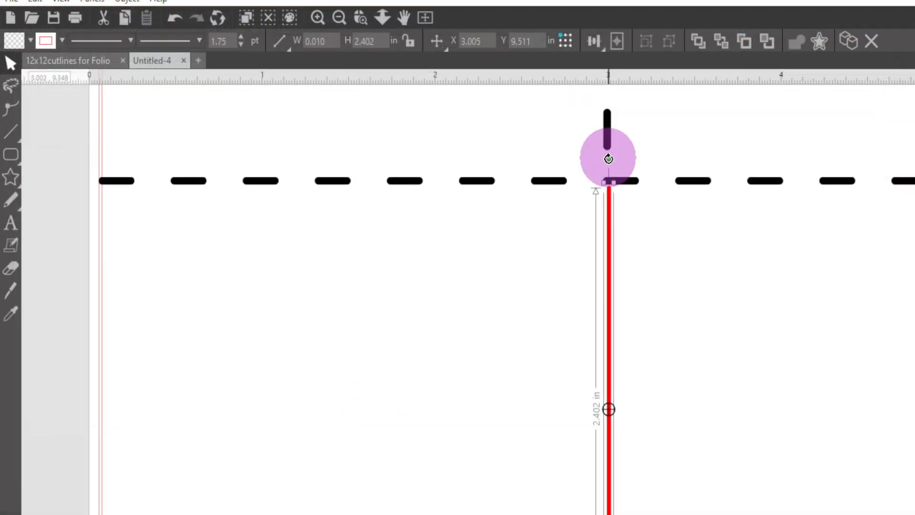
- Rotate the short vertical line slightly clockwise and move it left so its upper end sits under the vertical dashed line
{"action": "left_click_drag", "start_coordinate": [609, 158], "coordinate": [616, 161]}
{"action": "left_click", "coordinate": [612, 299]}
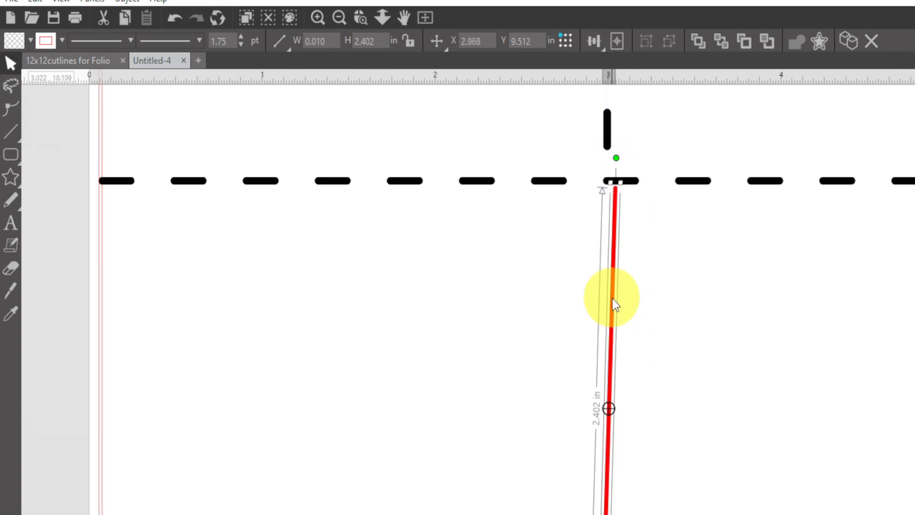
{"action": "left_click_drag", "start_coordinate": [613, 298], "coordinate": [603, 300]}
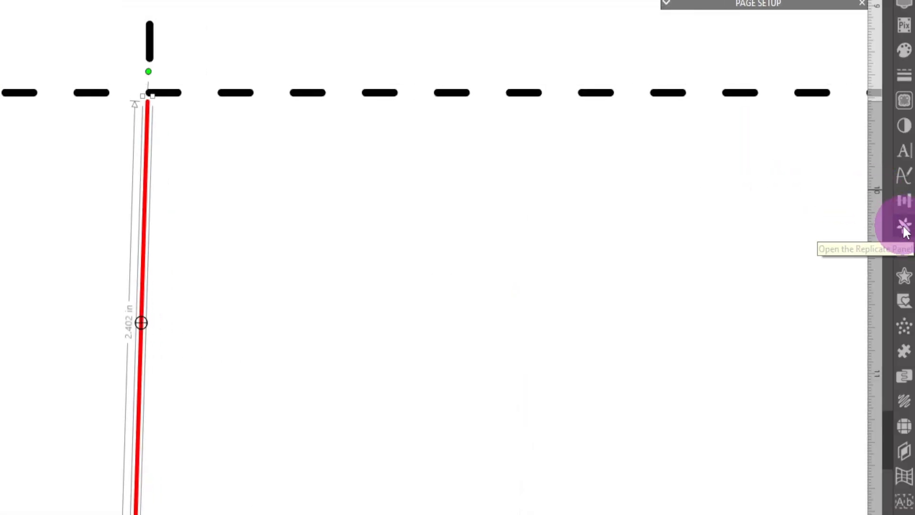
- Mirror the slanted line to the right to form an inverted V and centre the pair under the first vertical dashed line
{"action": "left_click", "coordinate": [904, 227]}
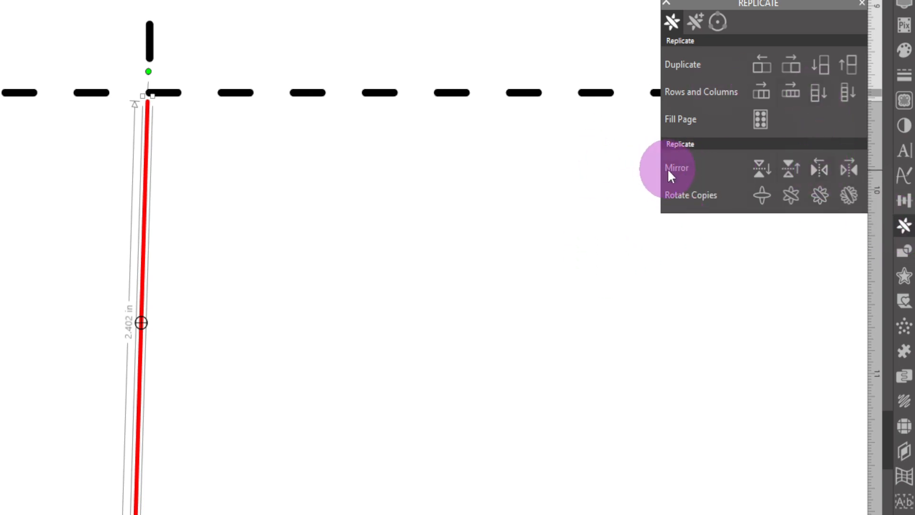
{"action": "left_click", "coordinate": [849, 170]}
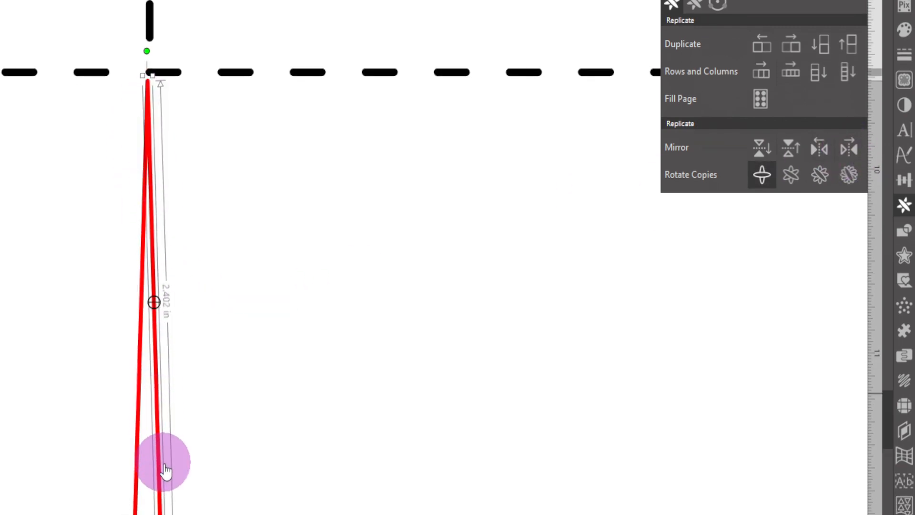
{"action": "left_click_drag", "start_coordinate": [76, 261], "coordinate": [320, 361]}
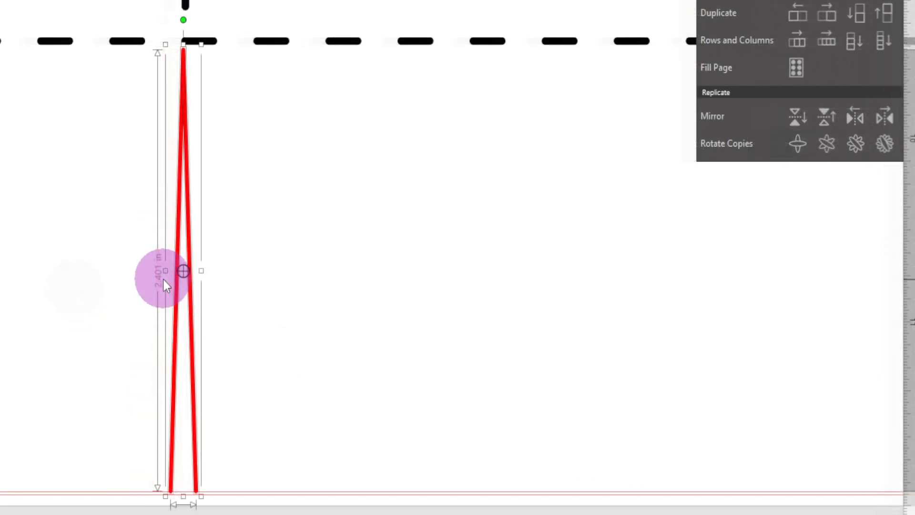
{"action": "key", "text": "Right"}
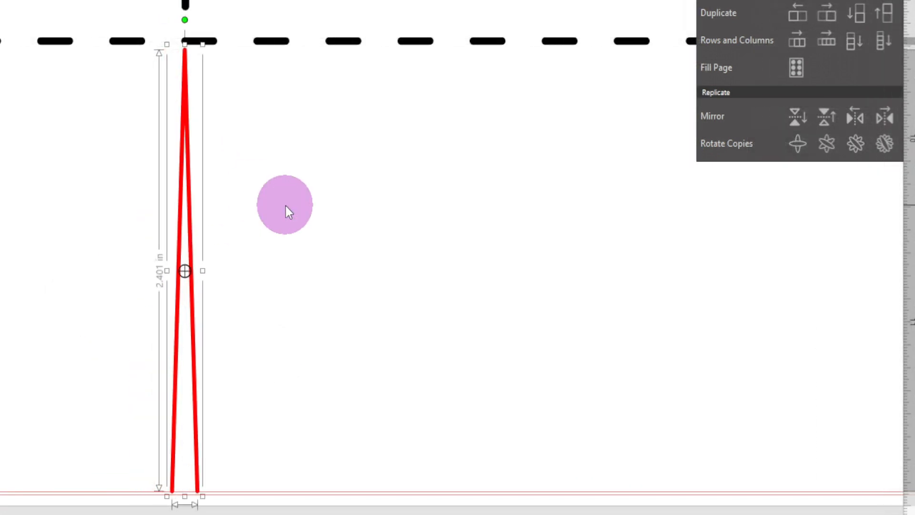
{"action": "key", "text": "Right"}
{"action": "key", "text": "Right"}
{"action": "key", "text": "Left"}
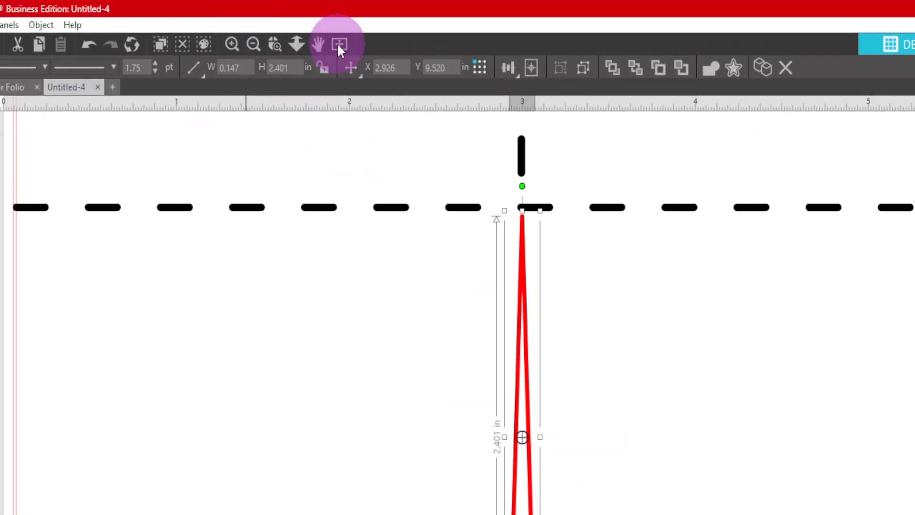
- Delete the right-hand line of the inverted V and rotate the remaining line closer to vertical
{"action": "left_click", "coordinate": [339, 44]}
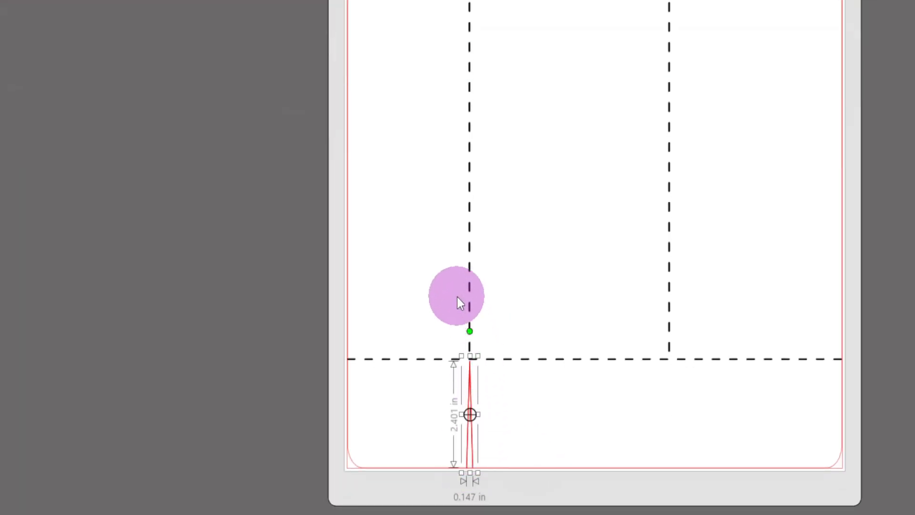
{"action": "left_click", "coordinate": [526, 421]}
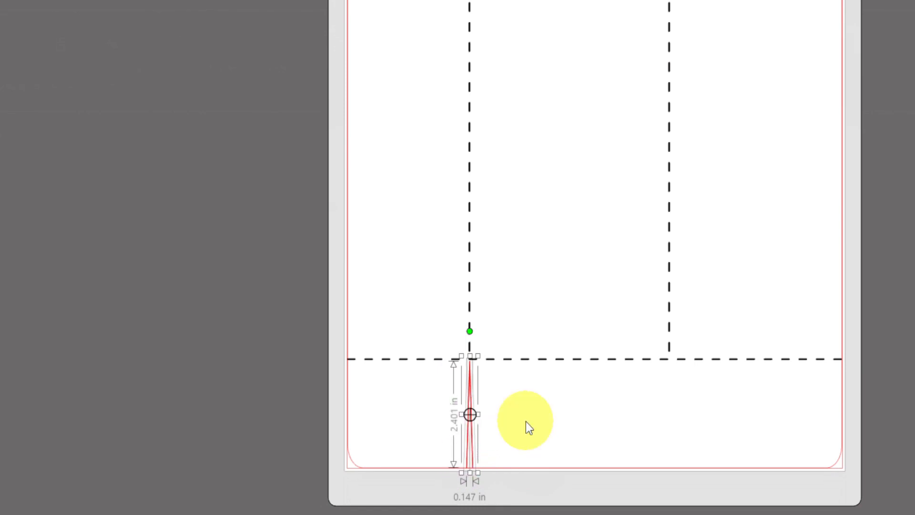
{"action": "left_click", "coordinate": [471, 436]}
{"action": "key", "text": "Delete"}
{"action": "left_click", "coordinate": [468, 407]}
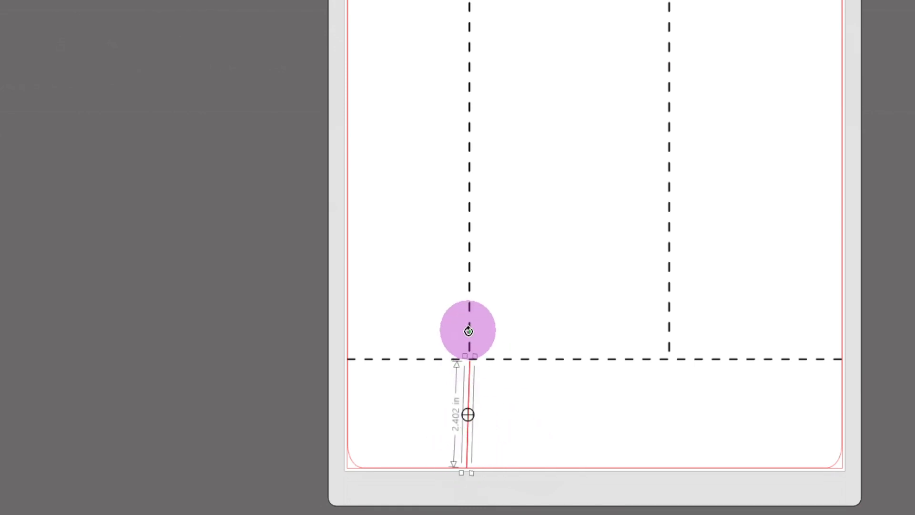
{"action": "left_click_drag", "start_coordinate": [469, 331], "coordinate": [466, 330]}
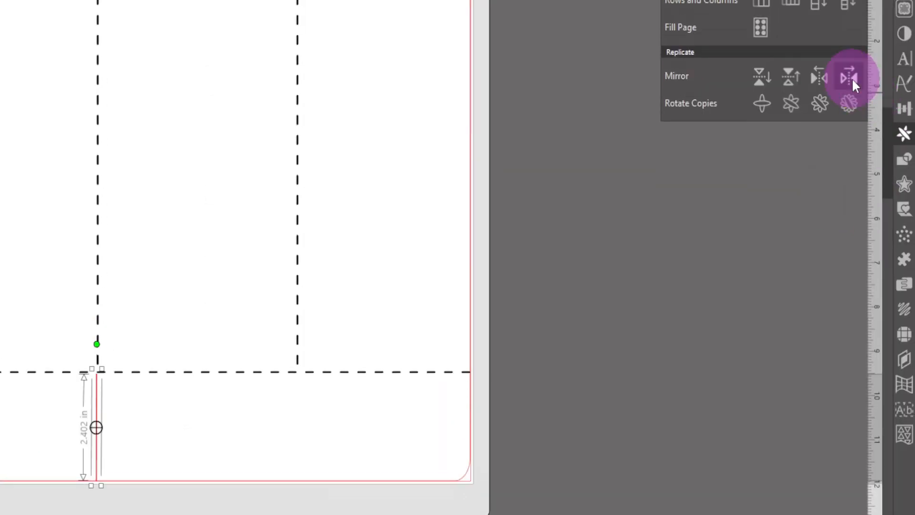
- Mirror the nearly vertical line to the right and reduce the line thickness of both lines
{"action": "left_click", "coordinate": [850, 78]}
{"action": "left_click_drag", "start_coordinate": [460, 436], "coordinate": [514, 436]}
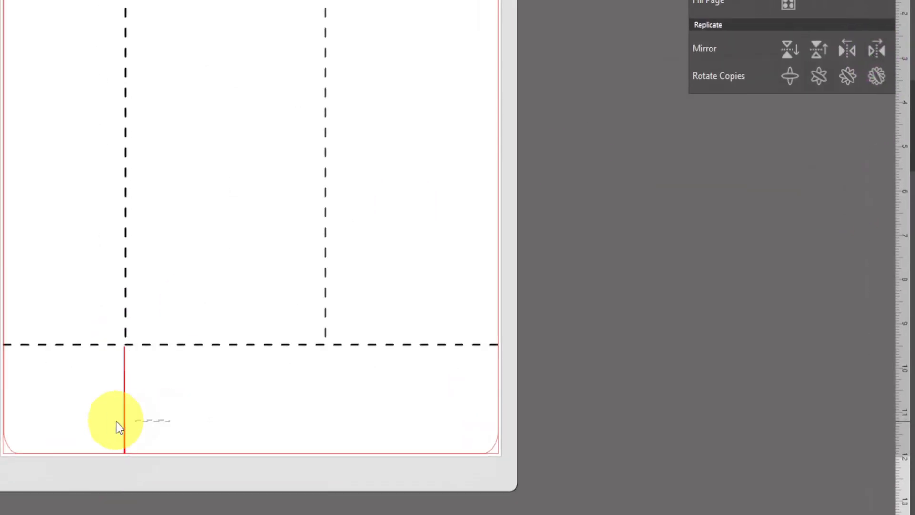
{"action": "left_click", "coordinate": [231, 66]}
{"action": "left_click", "coordinate": [232, 71]}
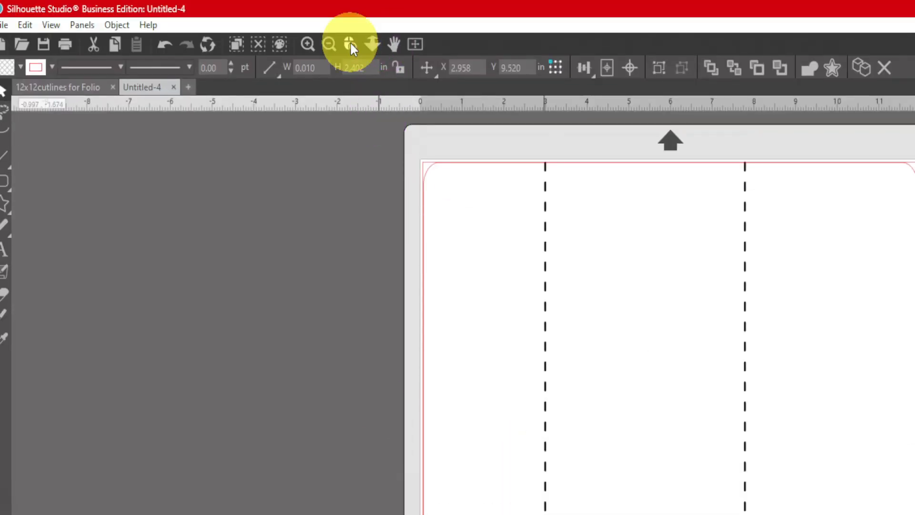
{"action": "left_click", "coordinate": [351, 44]}
{"action": "left_click_drag", "start_coordinate": [475, 283], "coordinate": [654, 463]}
{"action": "left_click", "coordinate": [582, 371]}
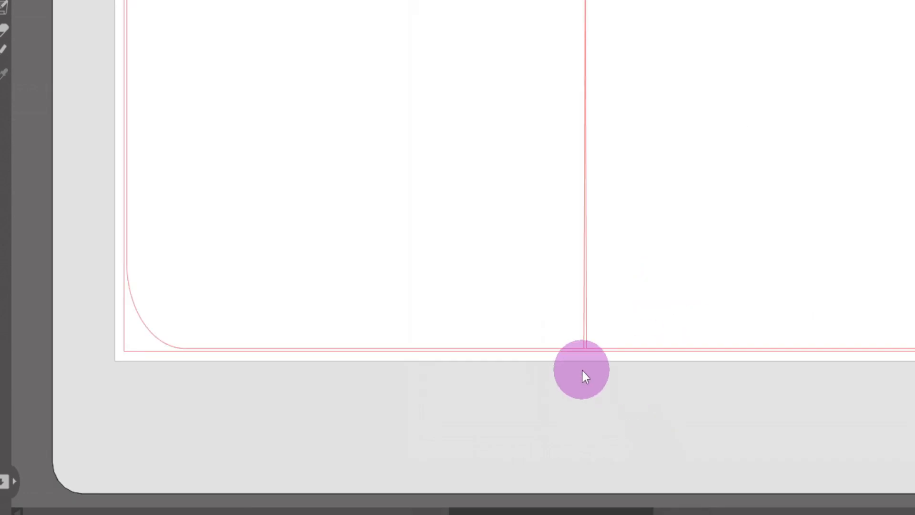
- Replace the mirrored copy by mirroring the slanted line to the right, forming an inverted V about 0.064 in wide
{"action": "left_click", "coordinate": [587, 284]}
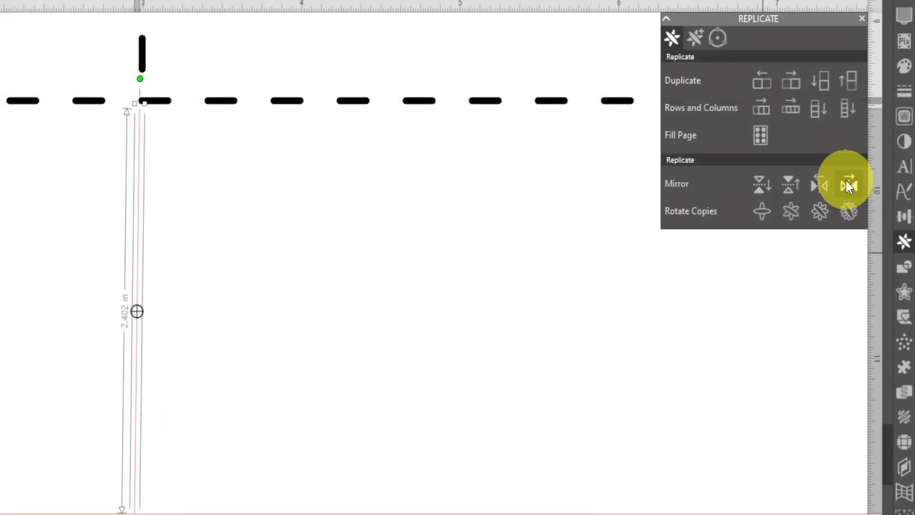
{"action": "left_click", "coordinate": [846, 185]}
{"action": "left_click", "coordinate": [477, 316]}
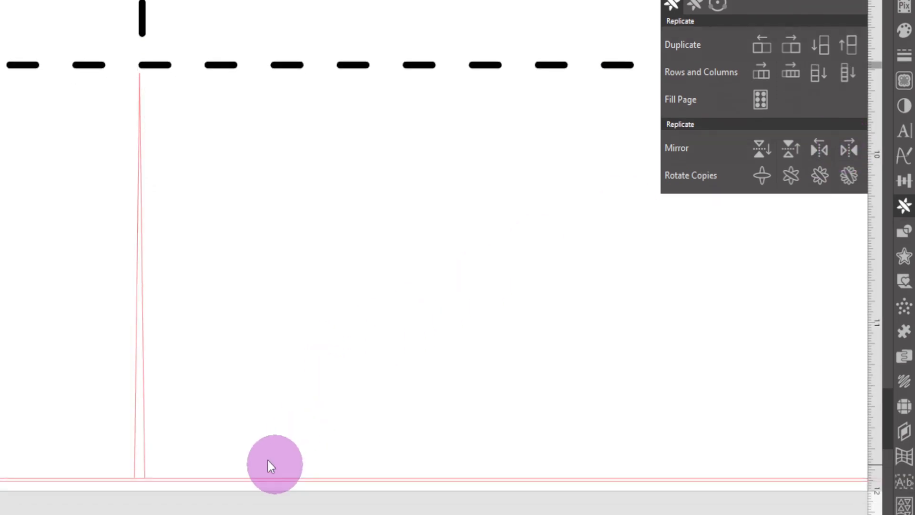
- Duplicate the inverted V to the right and position the copy beneath the second vertical dashed fold line
{"action": "left_click_drag", "start_coordinate": [11, 261], "coordinate": [188, 359]}
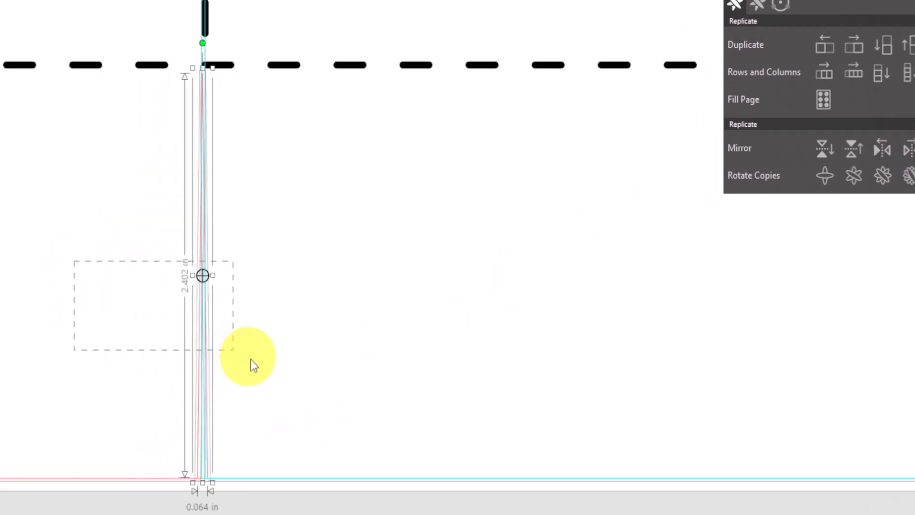
{"action": "left_click_drag", "start_coordinate": [253, 365], "coordinate": [292, 376]}
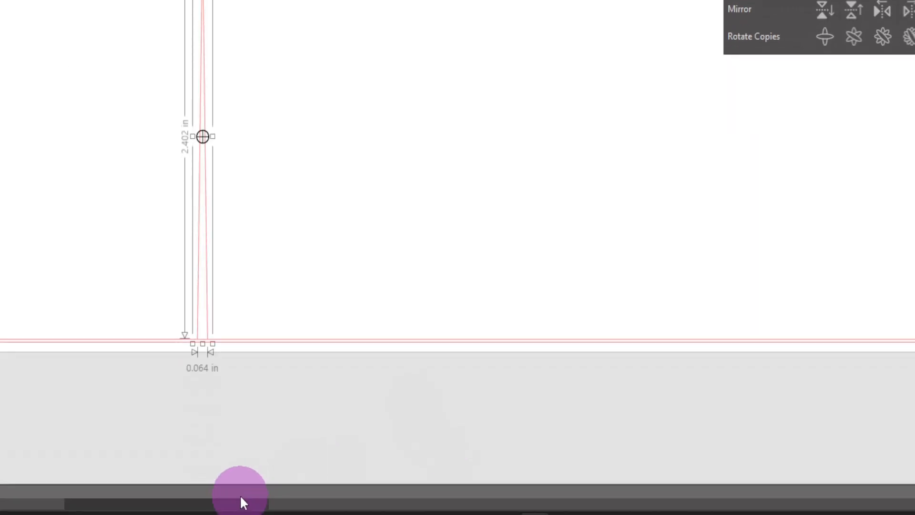
{"action": "left_click_drag", "start_coordinate": [241, 502], "coordinate": [279, 503]}
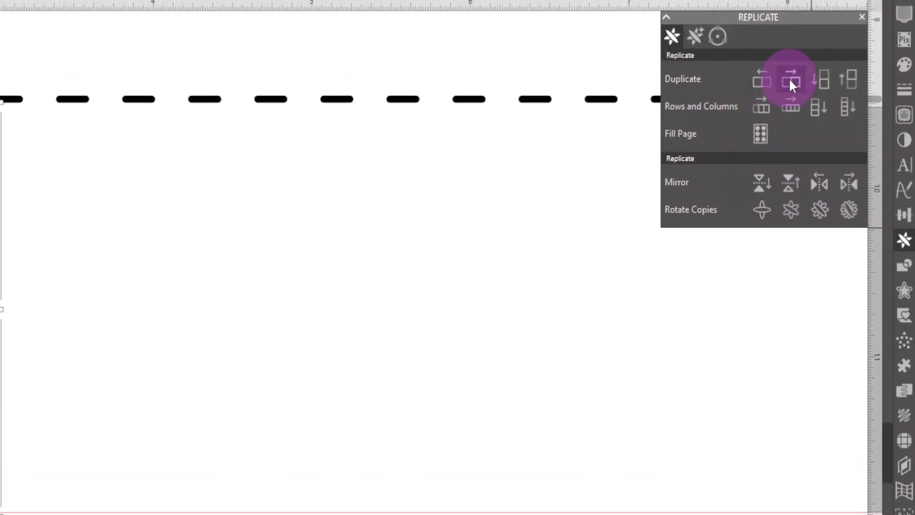
{"action": "left_click", "coordinate": [790, 81]}
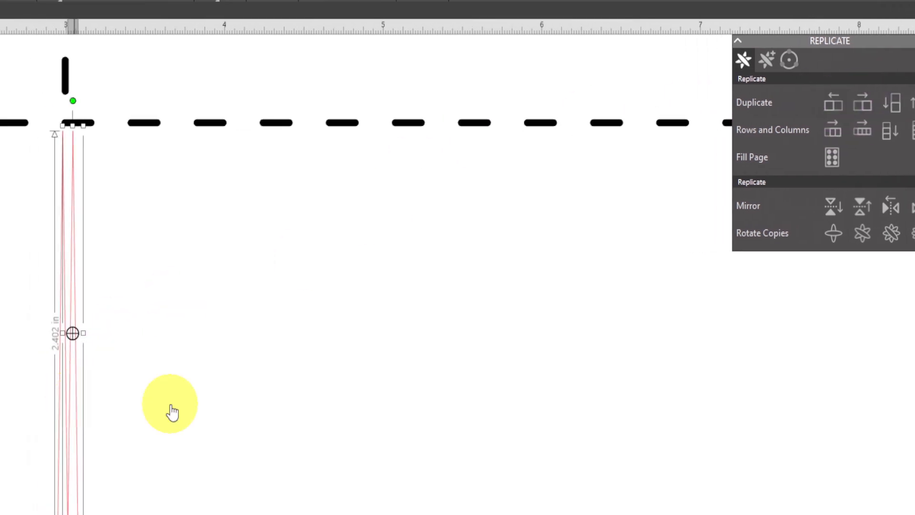
{"action": "left_click_drag", "start_coordinate": [171, 412], "coordinate": [649, 404]}
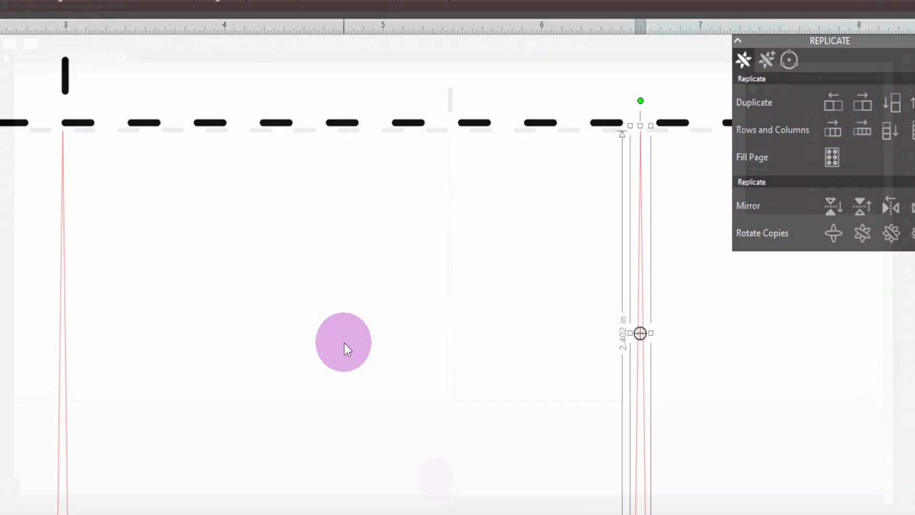
{"action": "left_click_drag", "start_coordinate": [507, 507], "coordinate": [448, 509]}
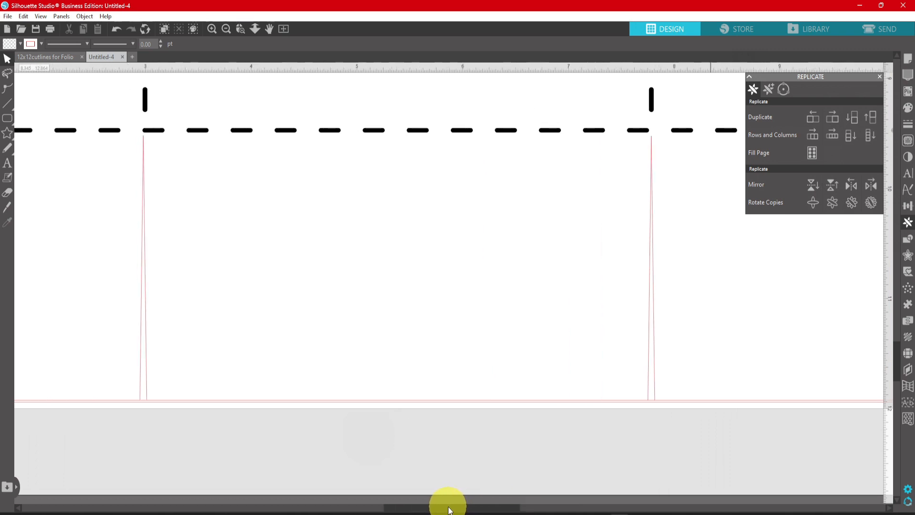
- Group all the cut and fold lines of the folio template into one object
{"action": "left_click", "coordinate": [226, 30]}
{"action": "left_click", "coordinate": [226, 30]}
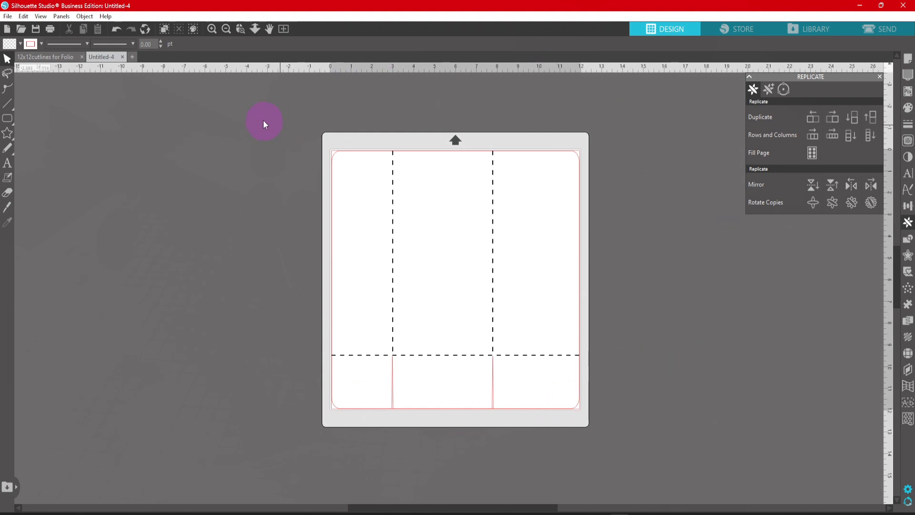
{"action": "left_click_drag", "start_coordinate": [237, 103], "coordinate": [658, 465]}
{"action": "left_click", "coordinate": [658, 465]}
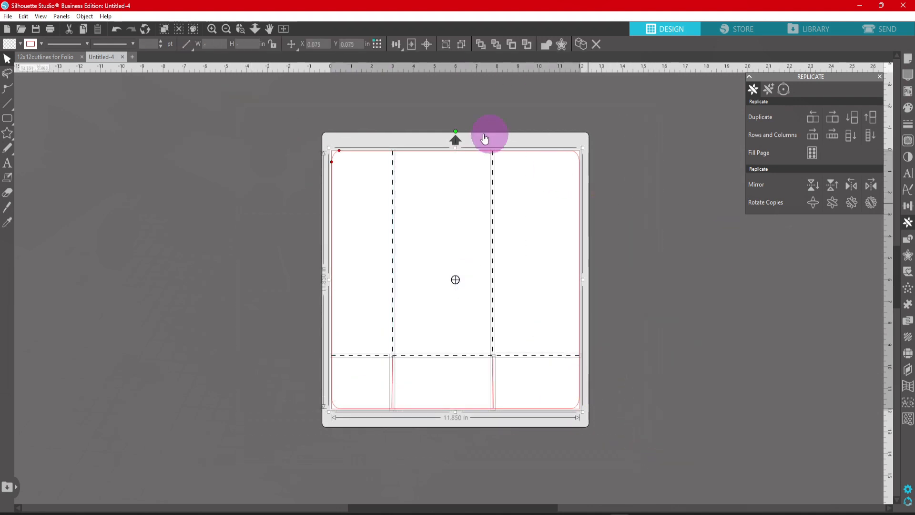
{"action": "key", "text": "i"}
{"action": "left_click", "coordinate": [505, 268]}
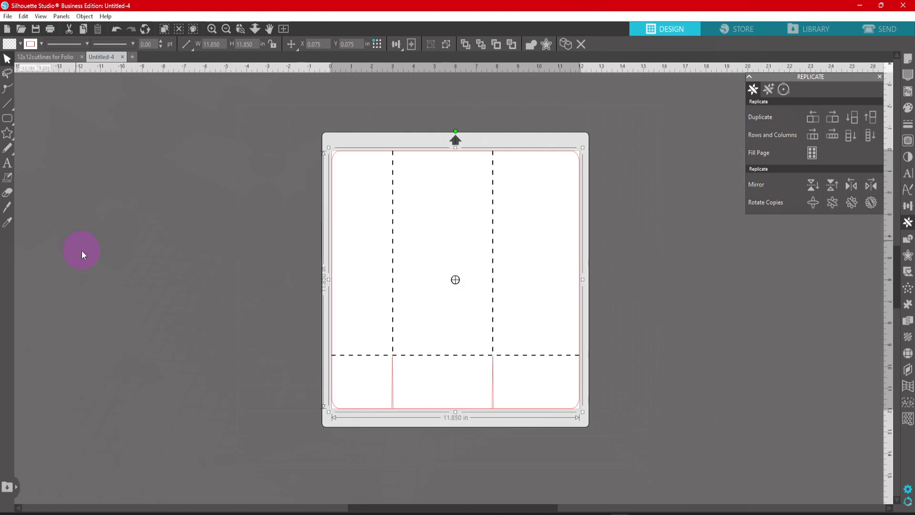
- Draw a rounded rectangle about 4.336 × 9.015 in within the upper middle section and increase its corner radius slightly
{"action": "mouse_move", "coordinate": [7, 121]}
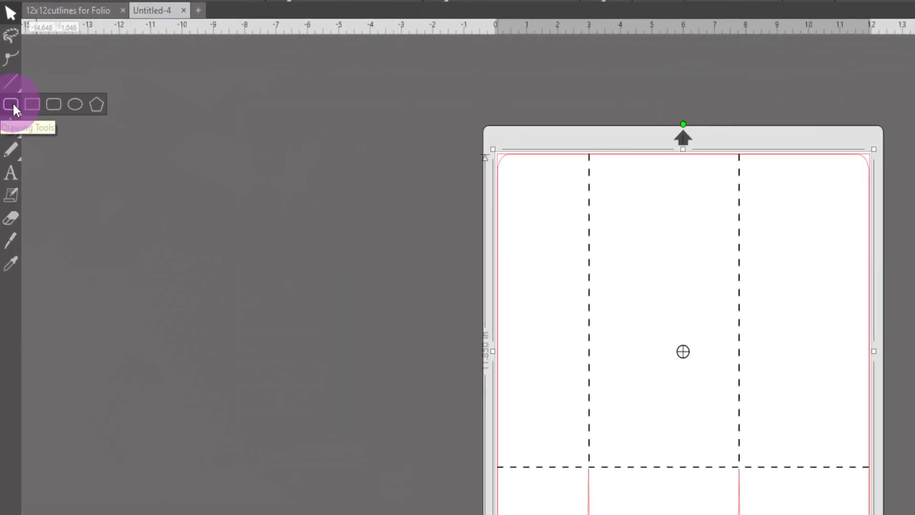
{"action": "left_click", "coordinate": [54, 105]}
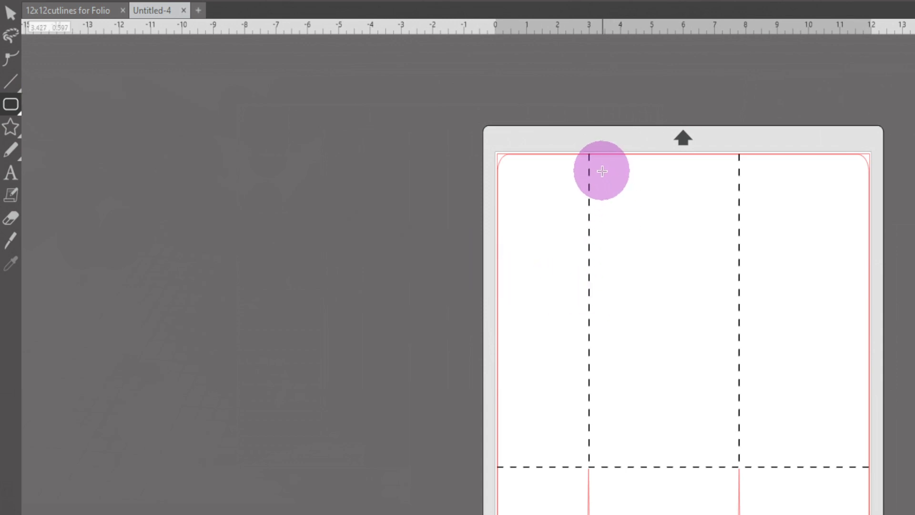
{"action": "left_click_drag", "start_coordinate": [596, 162], "coordinate": [733, 463]}
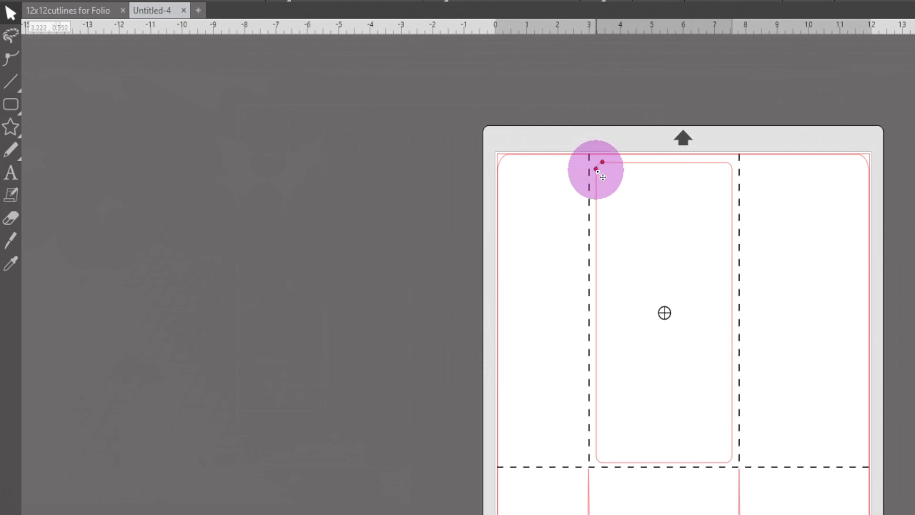
{"action": "left_click_drag", "start_coordinate": [596, 169], "coordinate": [709, 168]}
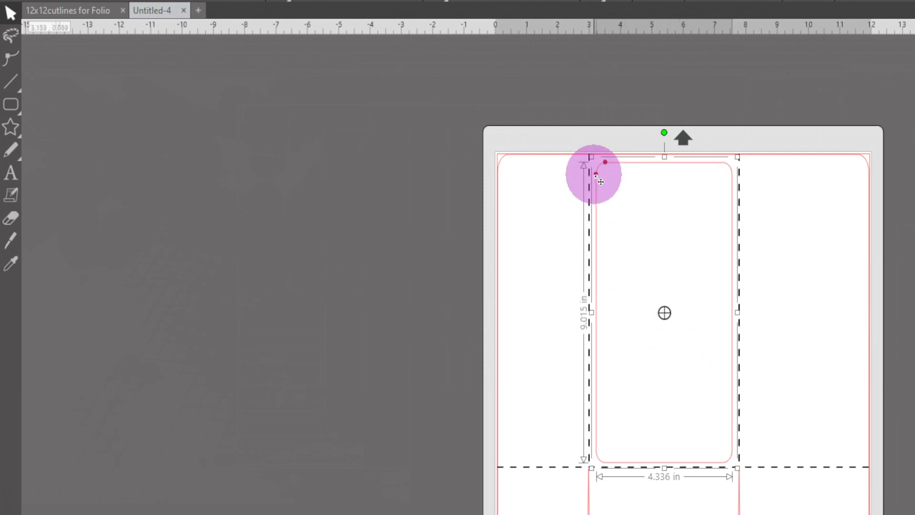
- Convert the rounded rectangle to a path and nudge it up slightly, between the top edge and the horizontal fold
{"action": "right_click", "coordinate": [680, 171]}
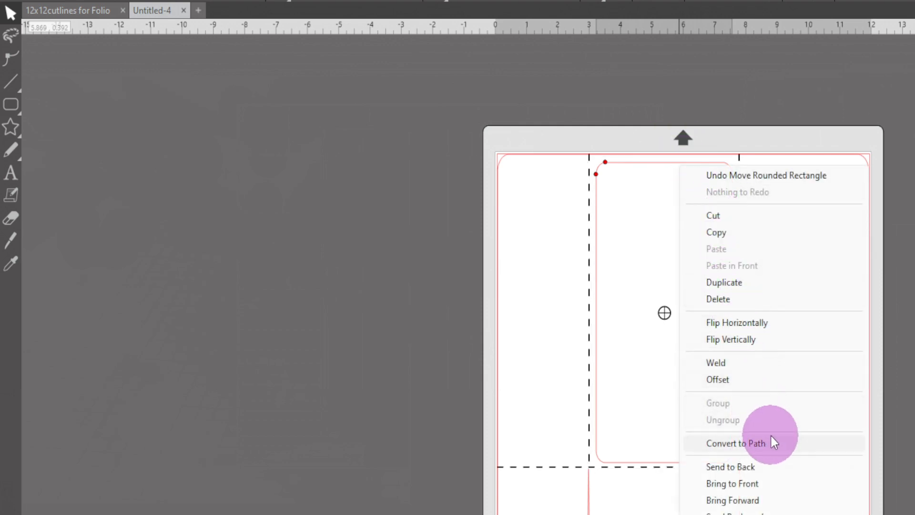
{"action": "left_click", "coordinate": [721, 444]}
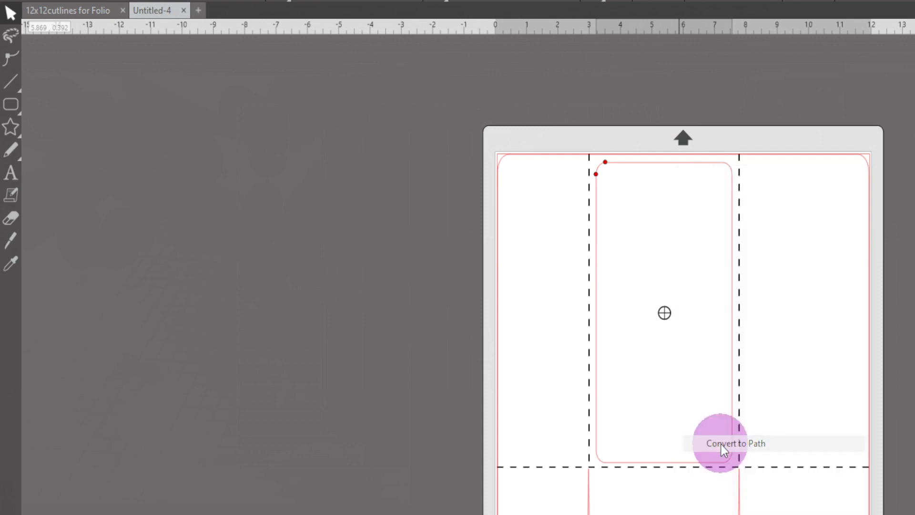
{"action": "left_click_drag", "start_coordinate": [613, 171], "coordinate": [611, 168]}
{"action": "key", "text": "Up"}
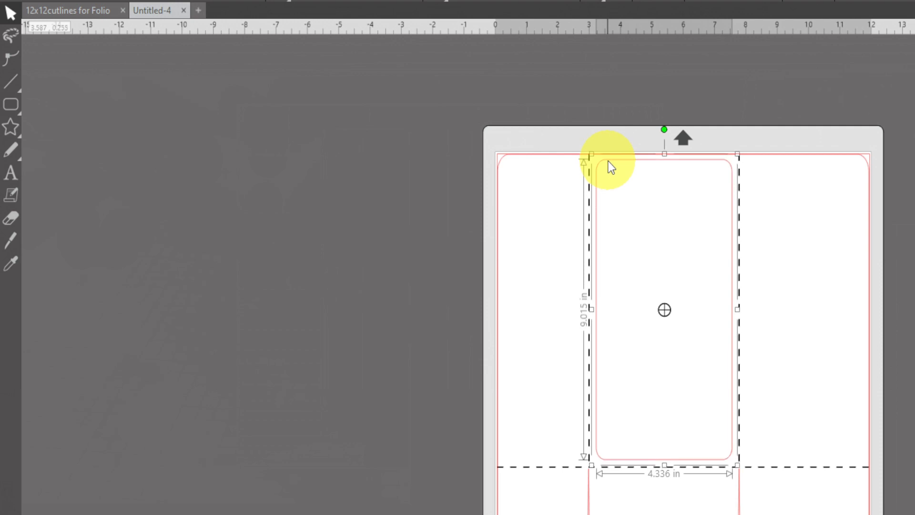
{"action": "key", "text": "Up"}
{"action": "key", "text": "Up"}
{"action": "key", "text": "Up"}
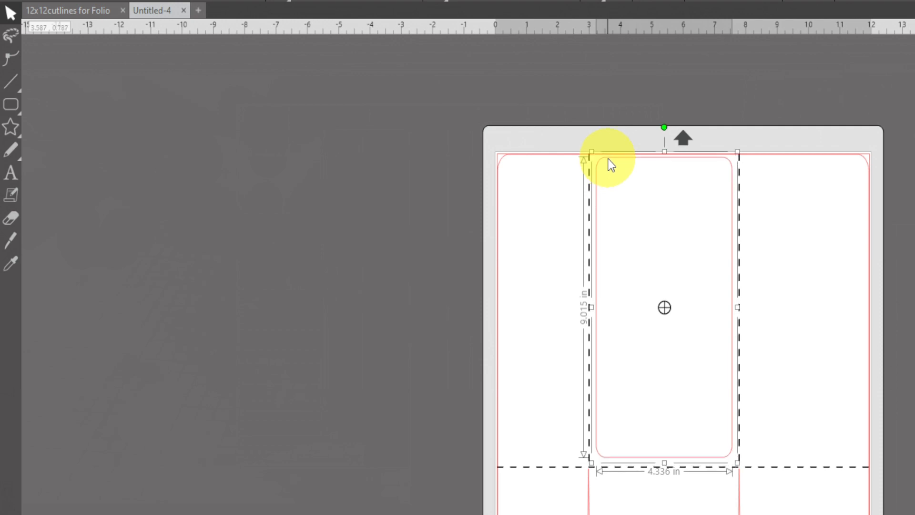
{"action": "key", "text": "Down"}
{"action": "key", "text": "Down"}
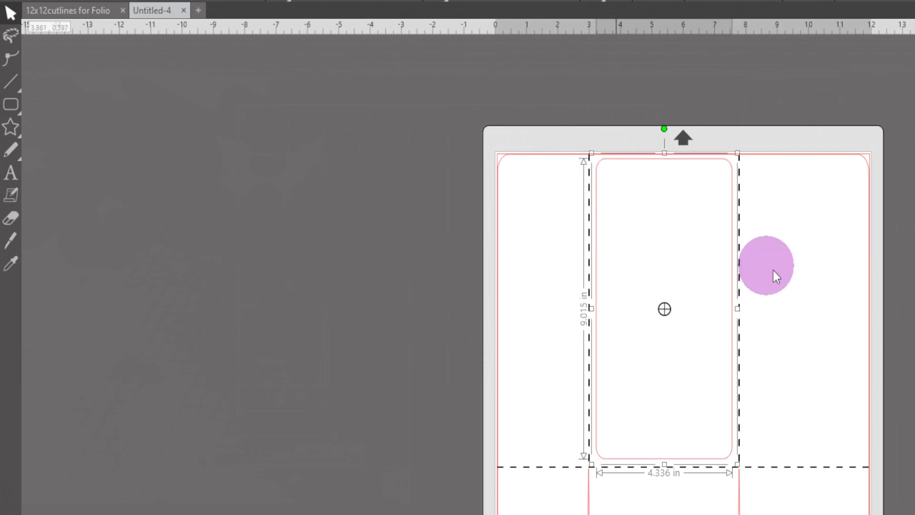
{"action": "left_click", "coordinate": [773, 270]}
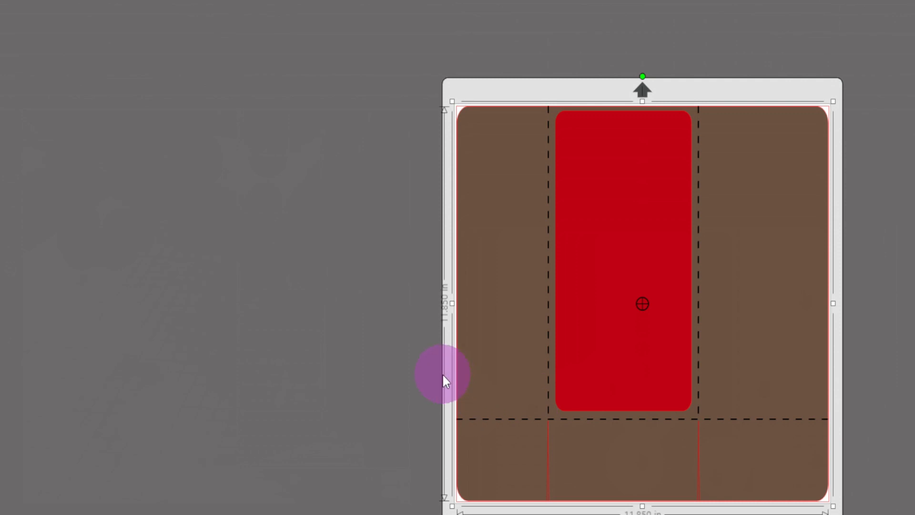
- Copy the red middle panel into the upper right section and narrow the copy to fit inside the outline
{"action": "left_click", "coordinate": [609, 238]}
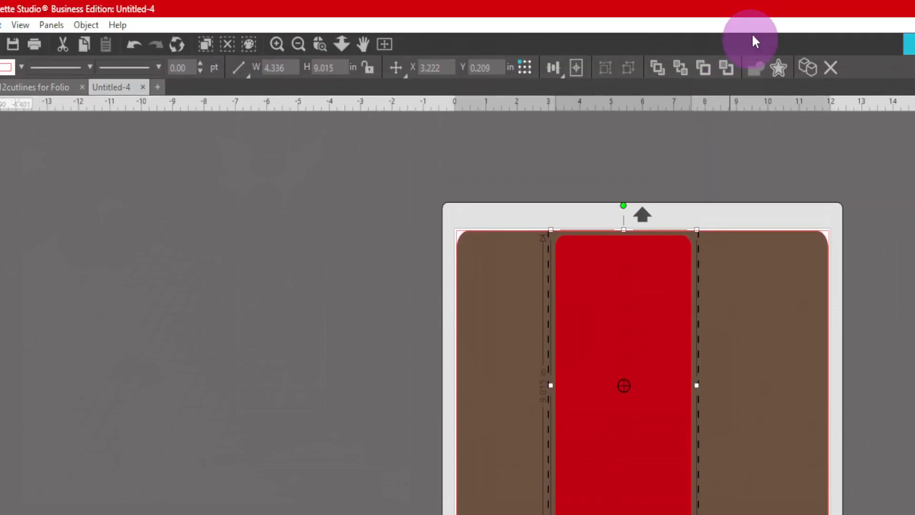
{"action": "left_click_drag", "start_coordinate": [637, 351], "coordinate": [772, 347]}
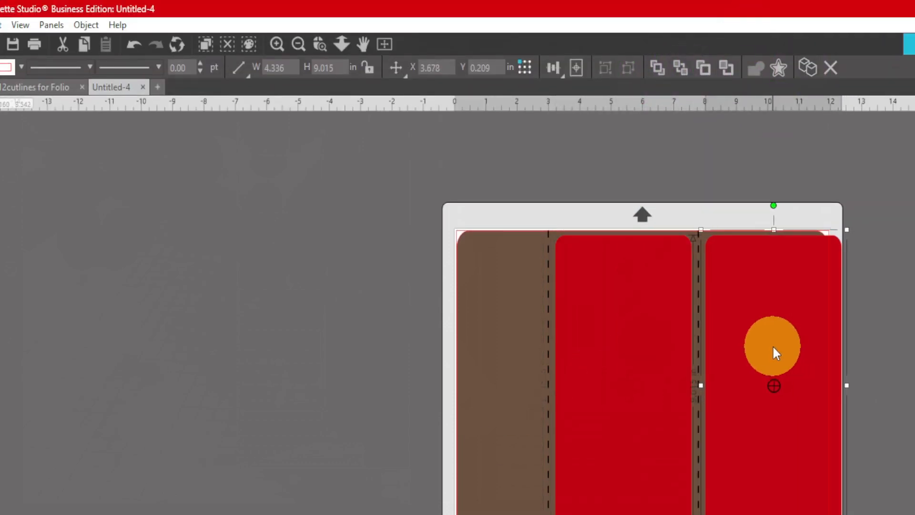
{"action": "left_click_drag", "start_coordinate": [823, 384], "coordinate": [811, 383]}
- Copy the red middle panel into the upper left section and narrow it from its outer side to fit
{"action": "left_click", "coordinate": [667, 352]}
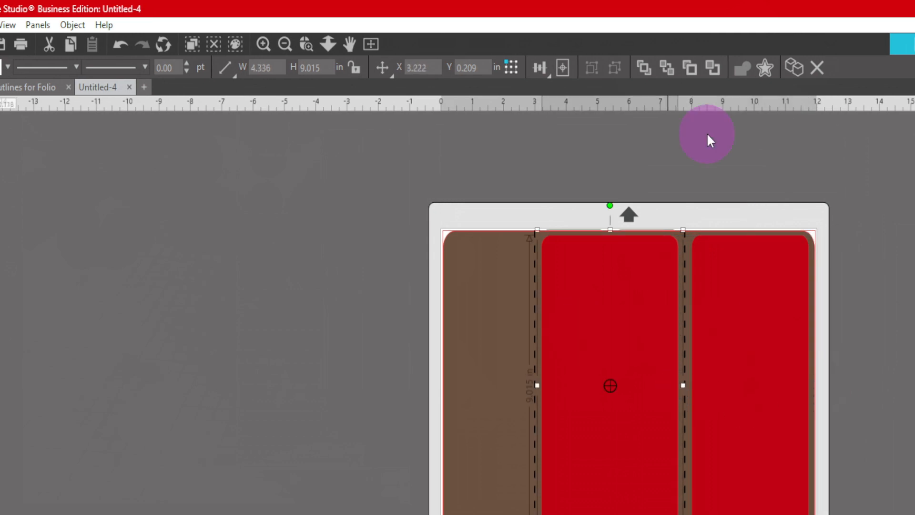
{"action": "left_click_drag", "start_coordinate": [645, 373], "coordinate": [494, 375]}
{"action": "left_click_drag", "start_coordinate": [386, 384], "coordinate": [441, 389]}
{"action": "left_click", "coordinate": [808, 448]}
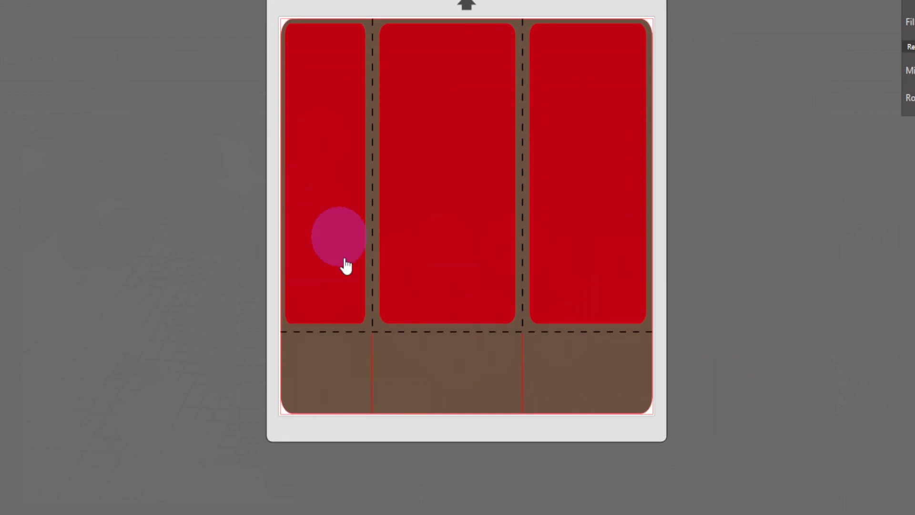
{"action": "left_click", "coordinate": [488, 145]}
{"action": "key", "text": "ctrl+Down"}
{"action": "scroll", "coordinate": [538, 376], "scroll_direction": "down", "scroll_amount": 4}
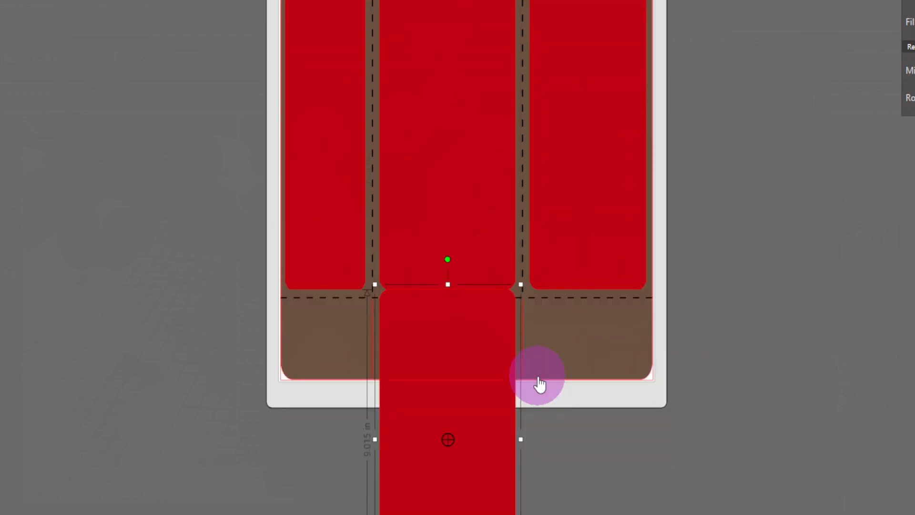
{"action": "left_click_drag", "start_coordinate": [454, 228], "coordinate": [454, 244]}
{"action": "left_click_drag", "start_coordinate": [448, 500], "coordinate": [451, 280]}
{"action": "key", "text": "Delete"}
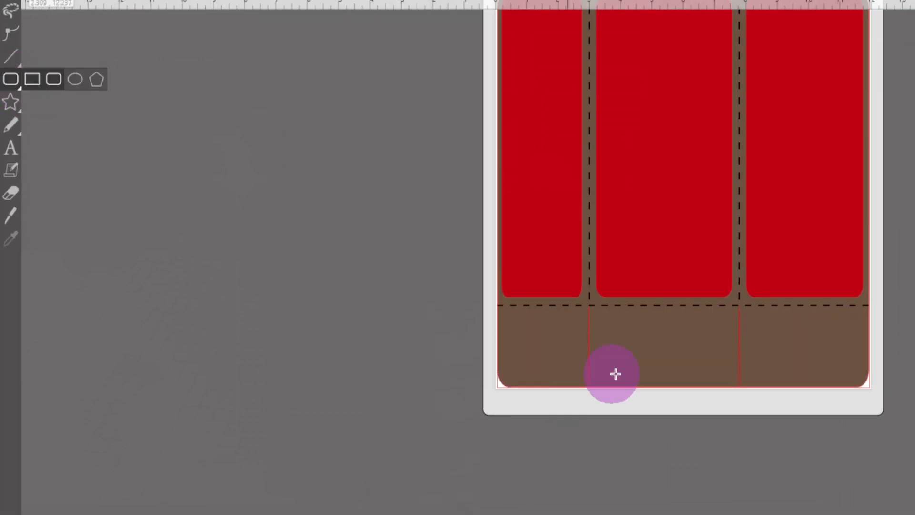
- Draw a red-filled rounded rectangle about 1.757 in high in the middle bottom flap and set its width to 4.336 in
{"action": "mouse_move", "coordinate": [386, 205]}
{"action": "left_mouse_down"}
{"action": "mouse_move", "coordinate": [491, 265]}
{"action": "mouse_move", "coordinate": [508, 261]}
{"action": "left_mouse_up"}
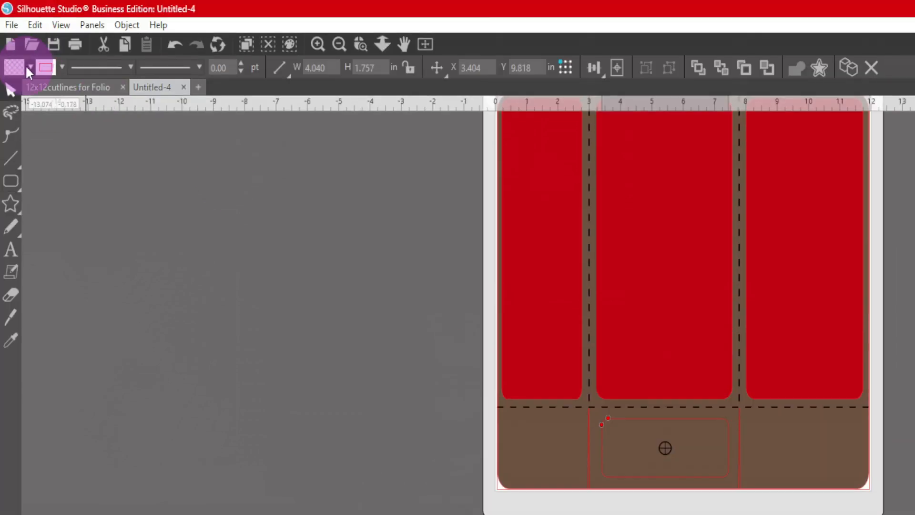
{"action": "left_click_drag", "start_coordinate": [602, 387], "coordinate": [611, 380]}
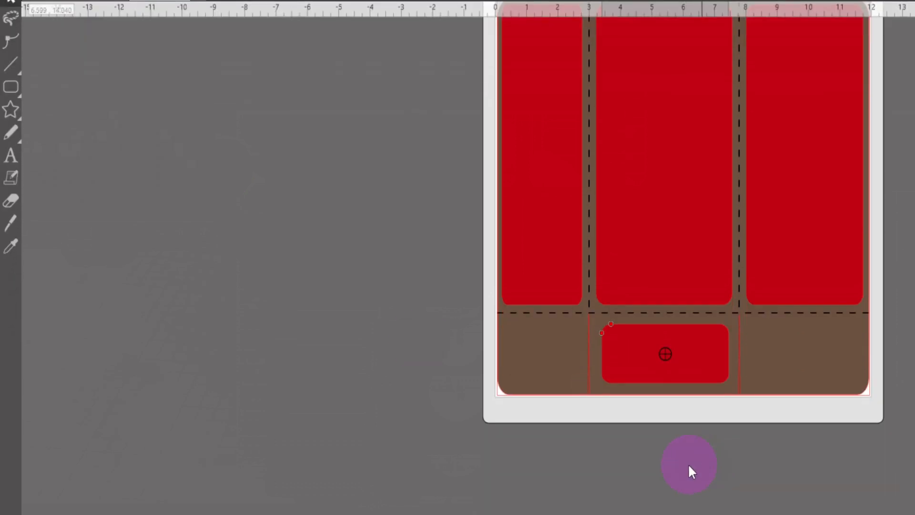
{"action": "left_click", "coordinate": [647, 267]}
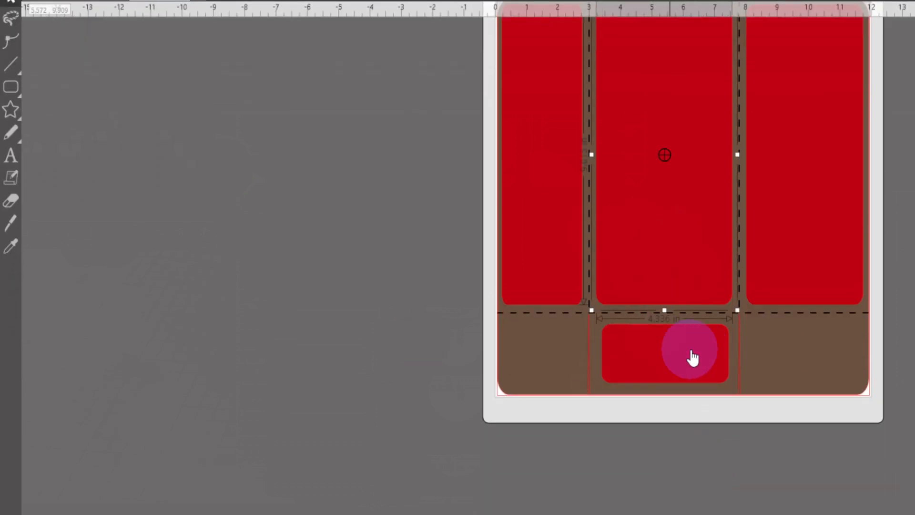
{"action": "left_click", "coordinate": [692, 357]}
{"action": "double_click", "coordinate": [341, 68]}
{"action": "type", "text": "4.336"}
{"action": "key", "text": "Return"}
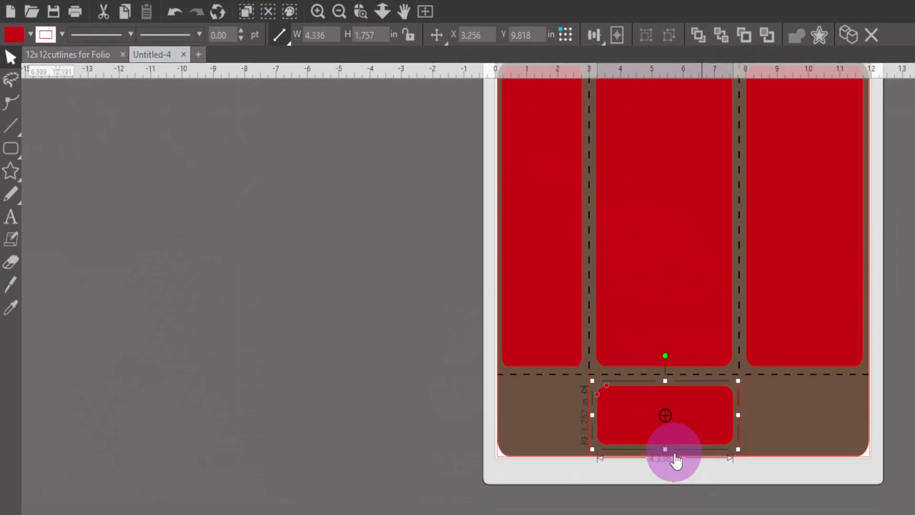
- Stretch the middle flap's rectangle to about 4.404 × 2.168 in, leaving narrow margins to the fold, wedge cuts and bottom edge
{"action": "left_click_drag", "start_coordinate": [665, 381], "coordinate": [665, 374]}
{"action": "left_click", "coordinate": [721, 463]}
{"action": "left_click", "coordinate": [706, 431]}
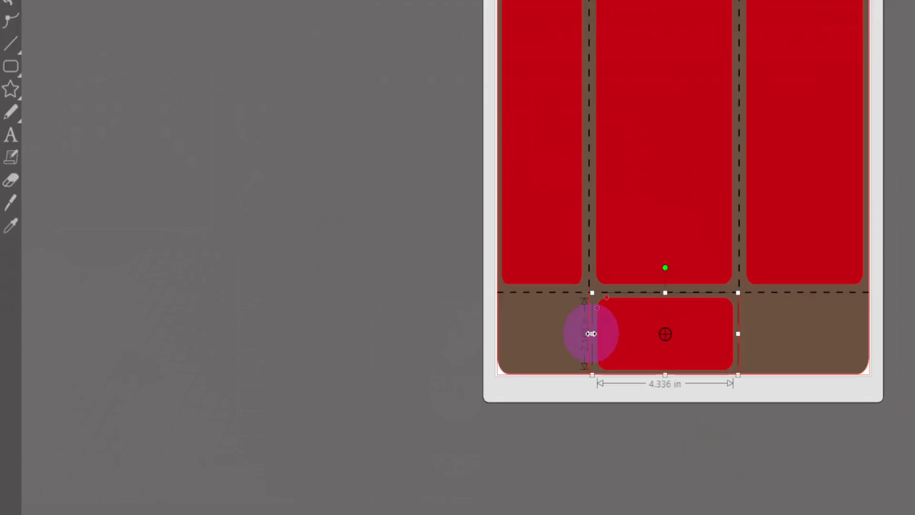
{"action": "left_click_drag", "start_coordinate": [592, 416], "coordinate": [589, 415]}
{"action": "left_click", "coordinate": [626, 431]}
{"action": "left_click", "coordinate": [676, 335]}
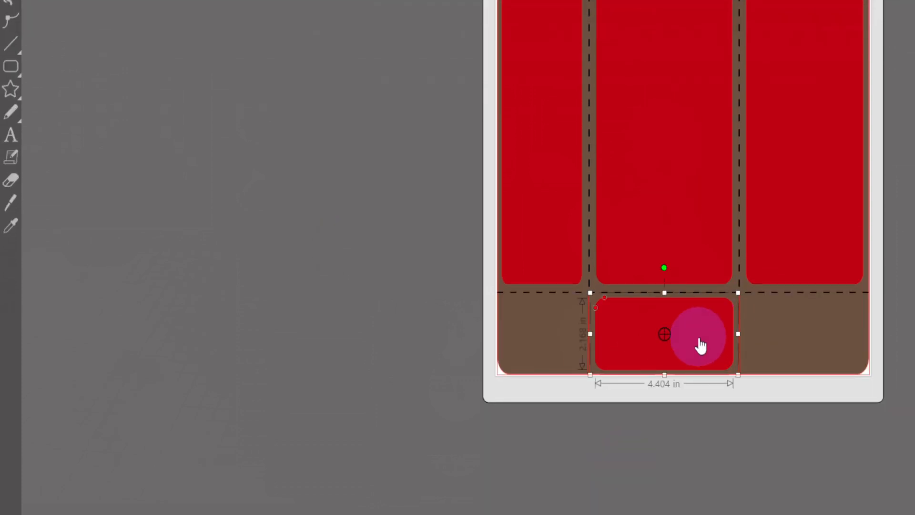
- Copy the middle flap's rectangle into the left flap and narrow the copy to about 2.601 in wide
{"action": "left_click_drag", "start_coordinate": [701, 346], "coordinate": [553, 345]}
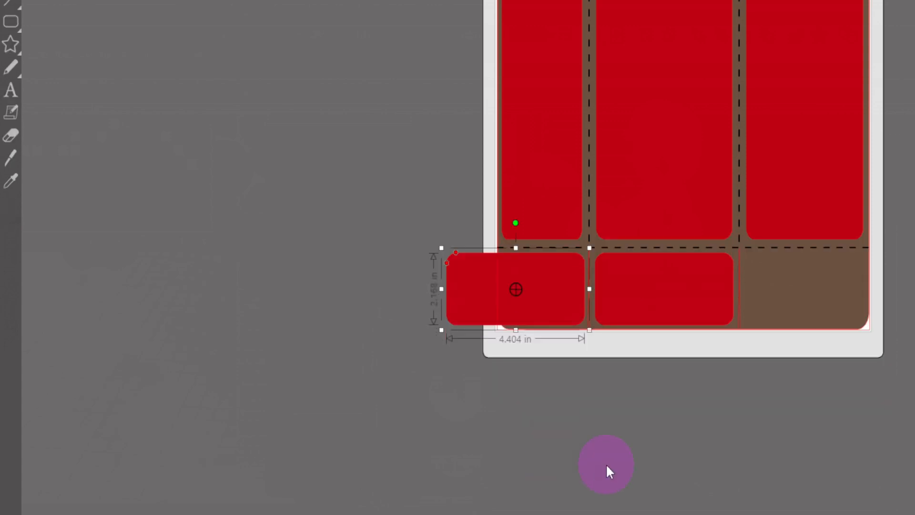
{"action": "left_click_drag", "start_coordinate": [445, 290], "coordinate": [500, 290]}
{"action": "left_click_drag", "start_coordinate": [509, 253], "coordinate": [513, 255]}
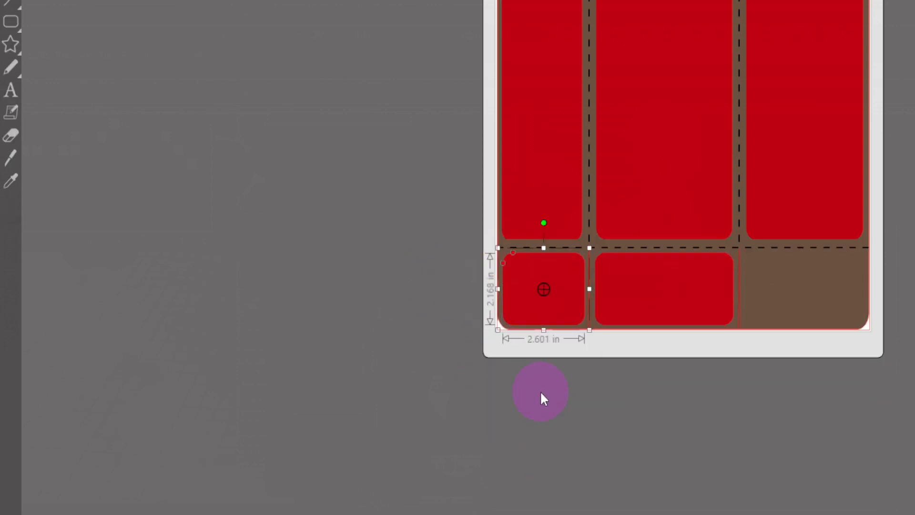
{"action": "left_click", "coordinate": [541, 392]}
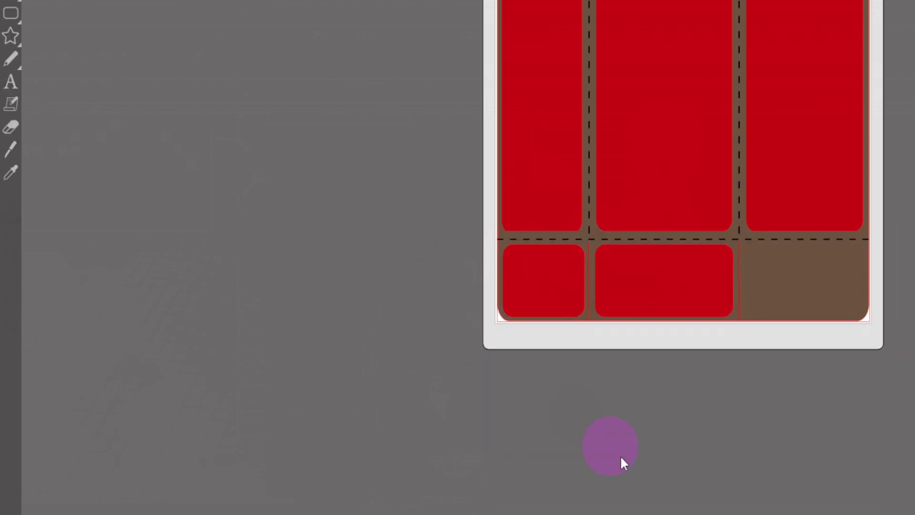
- Duplicate the middle flap's rectangle into the right flap and narrow the copy to about 3.72 in wide
{"action": "left_click", "coordinate": [663, 290]}
{"action": "key", "text": "ctrl+d"}
{"action": "mouse_move", "coordinate": [782, 262]}
{"action": "left_mouse_down"}
{"action": "mouse_move", "coordinate": [799, 260]}
{"action": "mouse_move", "coordinate": [789, 252]}
{"action": "left_mouse_up"}
{"action": "left_click_drag", "start_coordinate": [889, 273], "coordinate": [870, 273]}
{"action": "left_click_drag", "start_coordinate": [870, 273], "coordinate": [868, 272]}
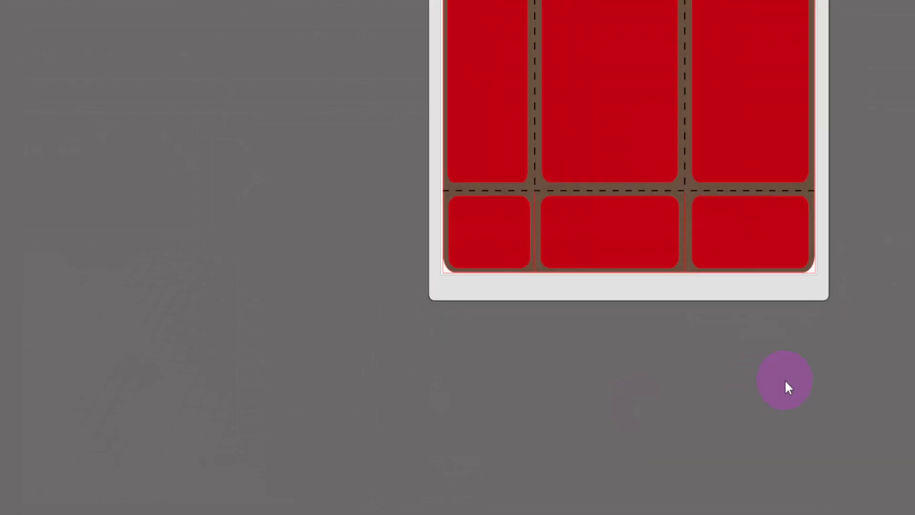
- Open the document's layer list and add a new layer above Layer 1
{"action": "scroll", "coordinate": [816, 383], "scroll_direction": "up", "scroll_amount": 3}
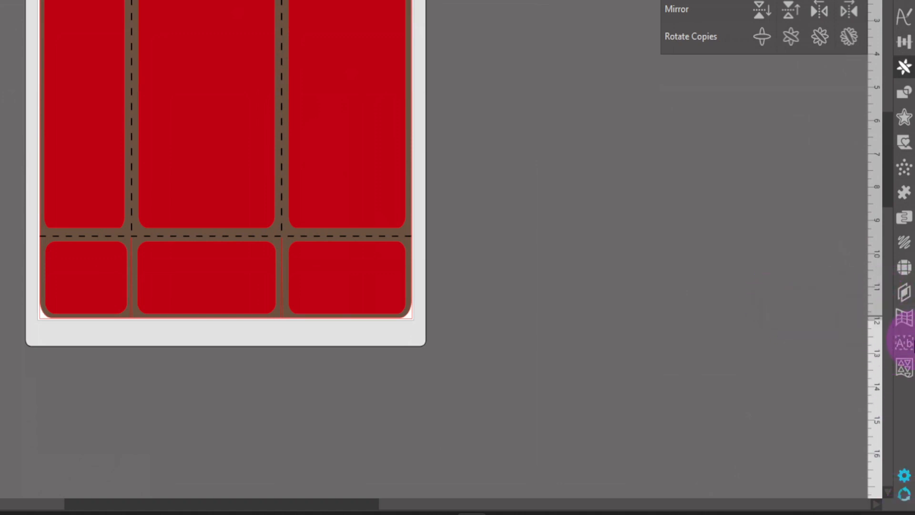
{"action": "left_click", "coordinate": [906, 297]}
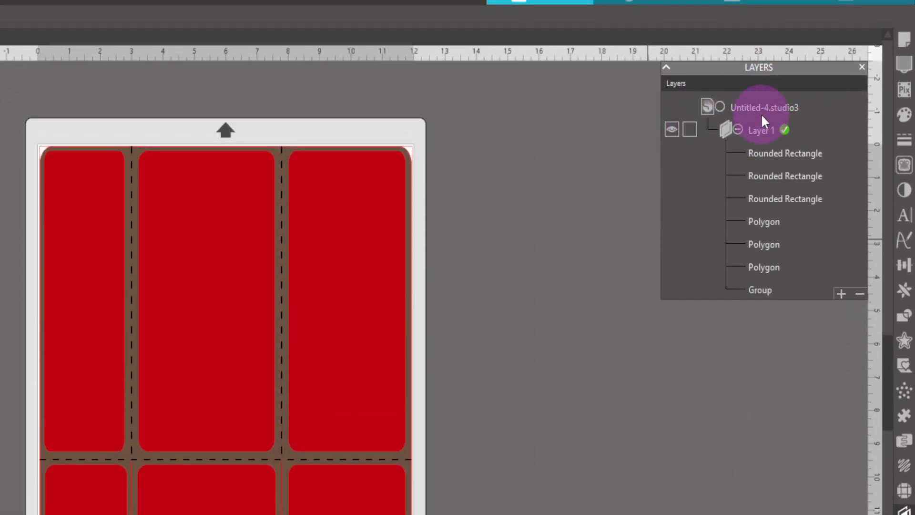
{"action": "left_click", "coordinate": [839, 294]}
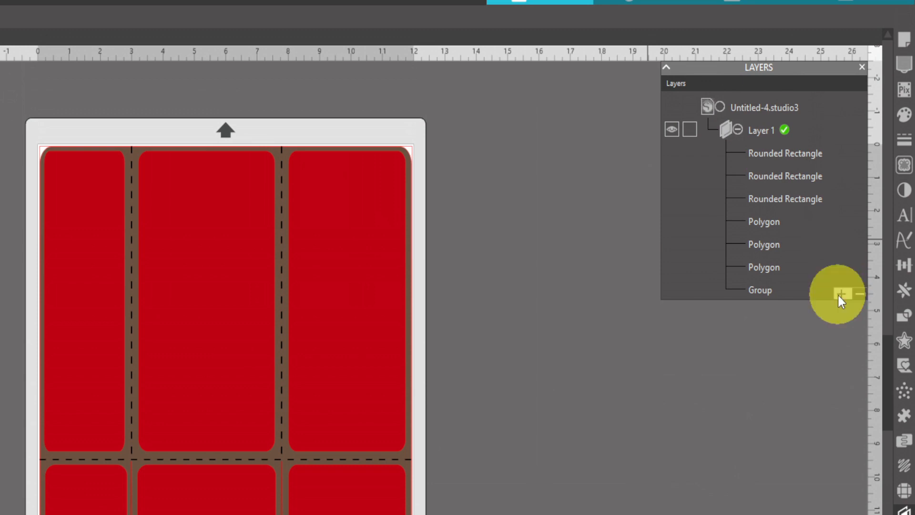
- Move the three rounded rectangles and three polygons from Layer 1 into Layer 2, leaving the folio group in Layer 1
{"action": "left_click", "coordinate": [768, 176]}
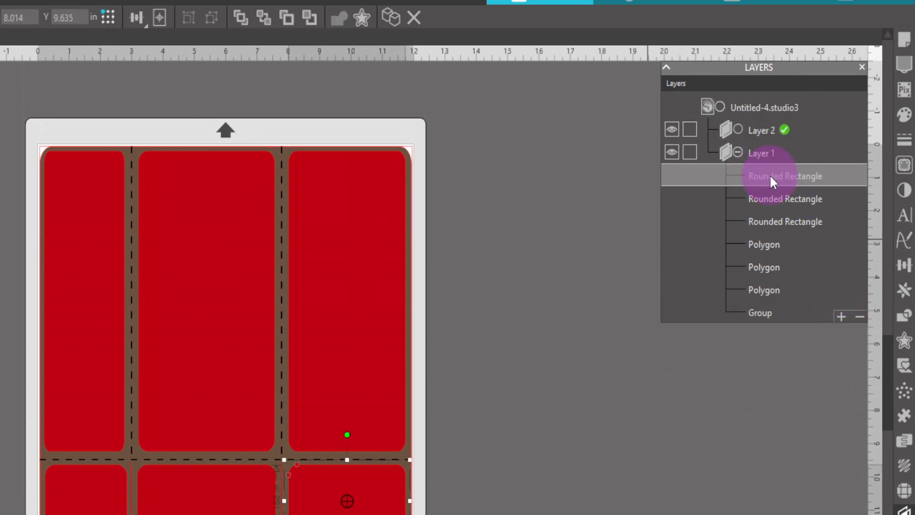
{"action": "left_click", "coordinate": [790, 202], "text": "shift"}
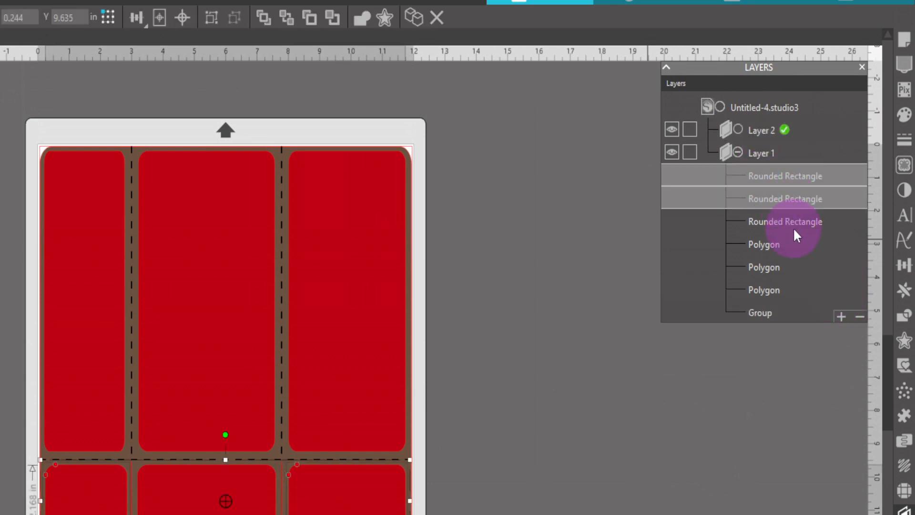
{"action": "left_click", "coordinate": [793, 228], "text": "shift"}
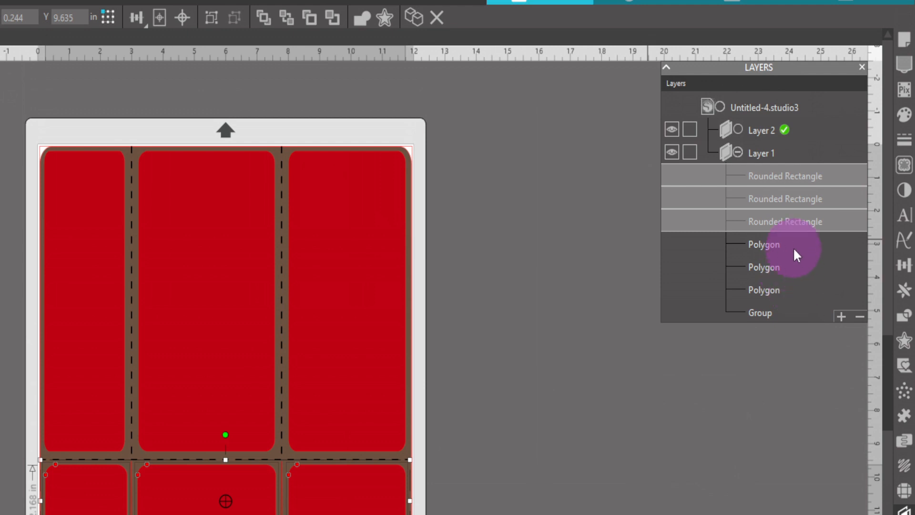
{"action": "left_click", "coordinate": [762, 249], "text": "shift"}
{"action": "left_click", "coordinate": [768, 271], "text": "shift"}
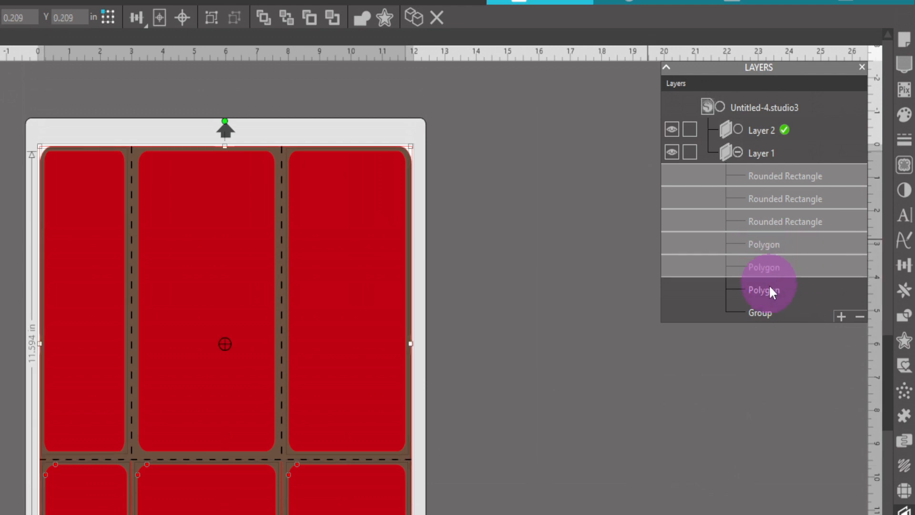
{"action": "left_click", "coordinate": [772, 290], "text": "shift"}
{"action": "left_click_drag", "start_coordinate": [778, 179], "coordinate": [773, 133]}
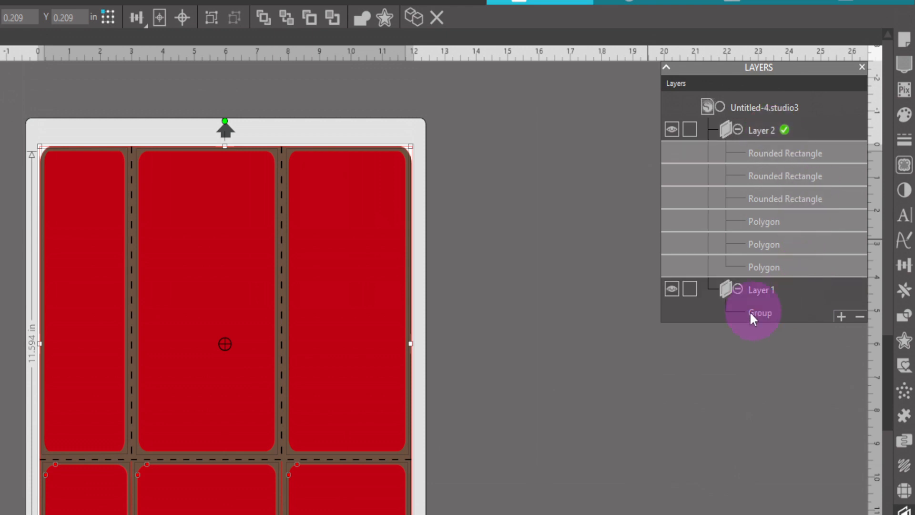
- Toggle the visibility of Layer 2 and Layer 1 to check the mat panels and folio base separately, finishing with both layers hidden
{"action": "left_click", "coordinate": [671, 129]}
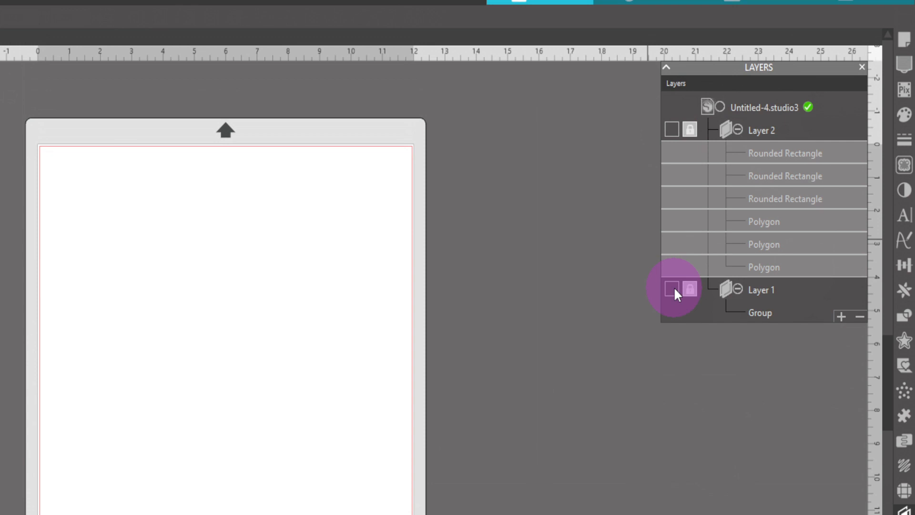
{"action": "left_click", "coordinate": [672, 288]}
{"action": "left_click", "coordinate": [671, 129]}
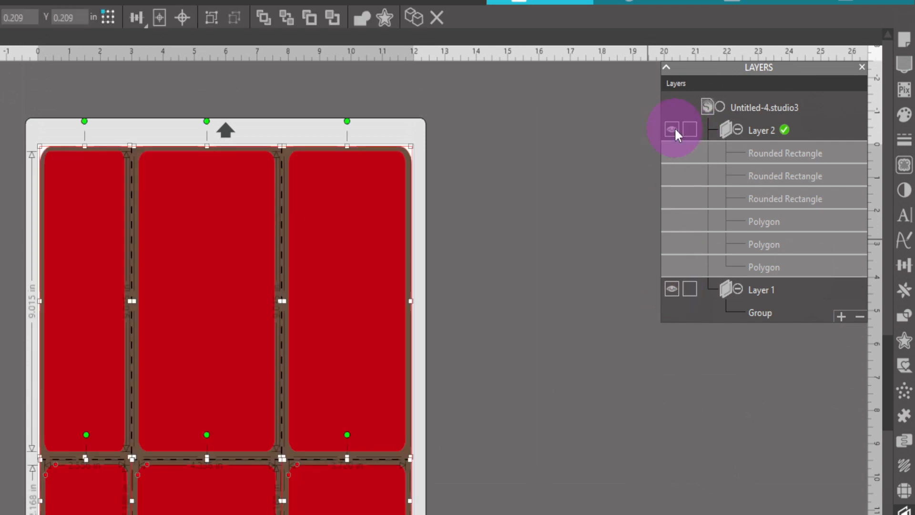
{"action": "left_click", "coordinate": [672, 128]}
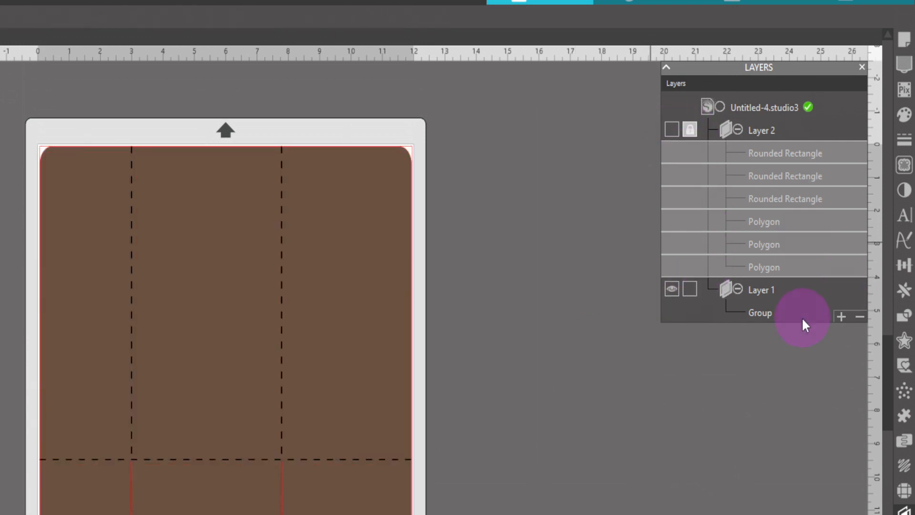
{"action": "left_click", "coordinate": [672, 288]}
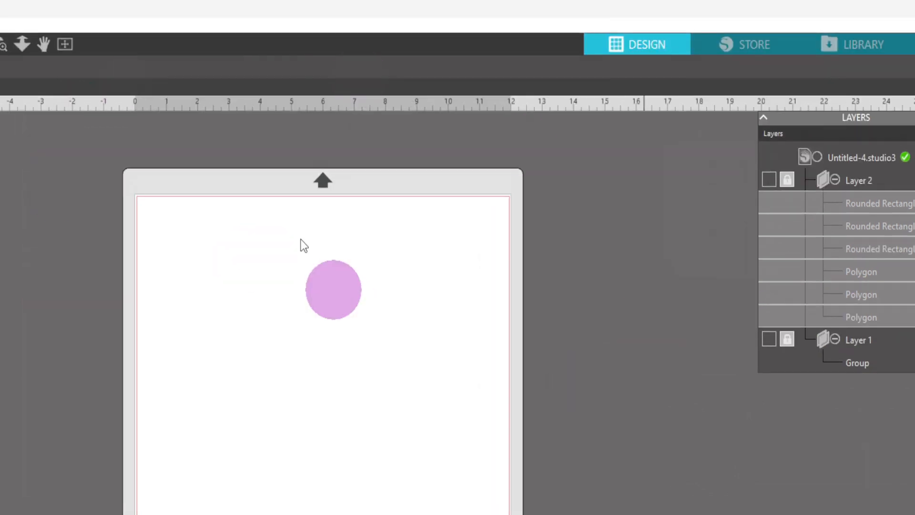